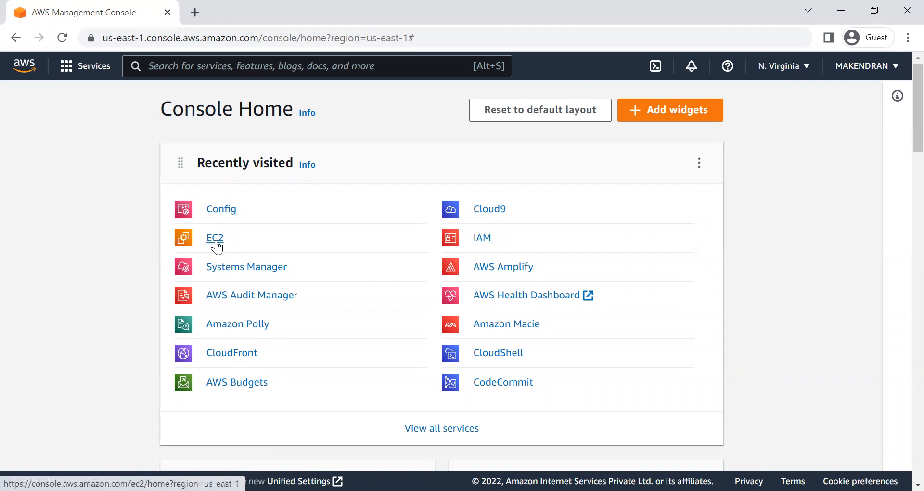
# Step: Open the Elastic IP addresses list of the EC2 service
pyautogui.click(215, 243)
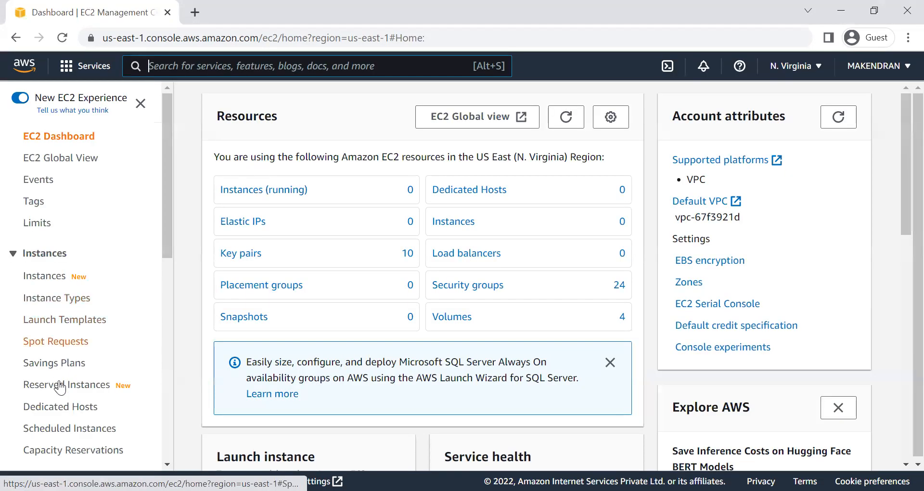
pyautogui.scroll(-1, 59, 385)
pyautogui.scroll(-7, 59, 385)
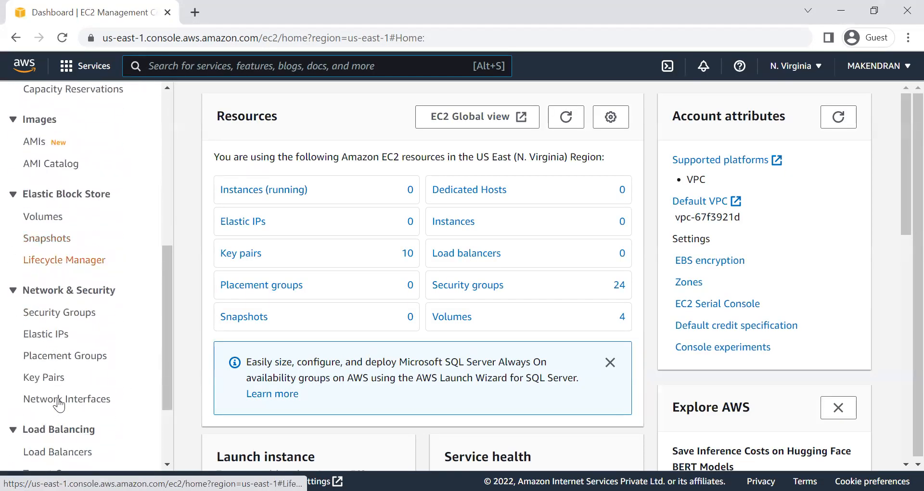
pyautogui.click(59, 225)
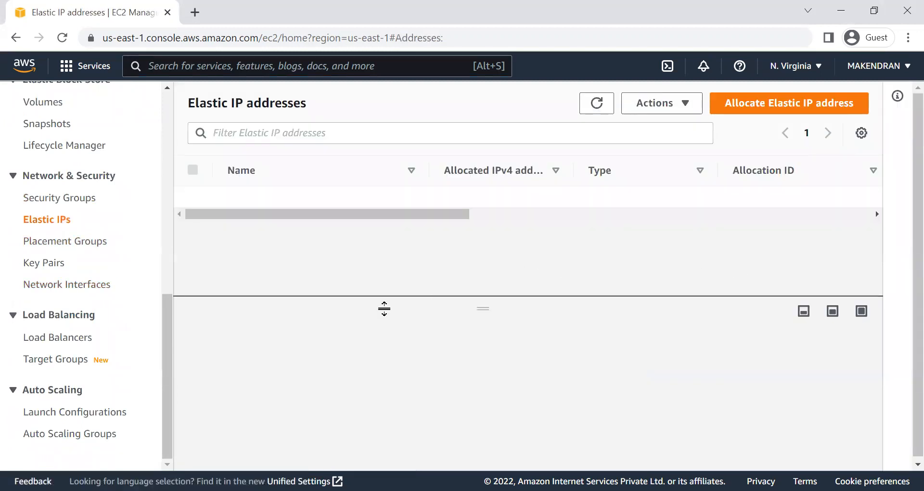
# Step: Allocate an Elastic IP address from Amazon's pool of IPv4 addresses in the us-east-1 network border group
pyautogui.click(759, 103)
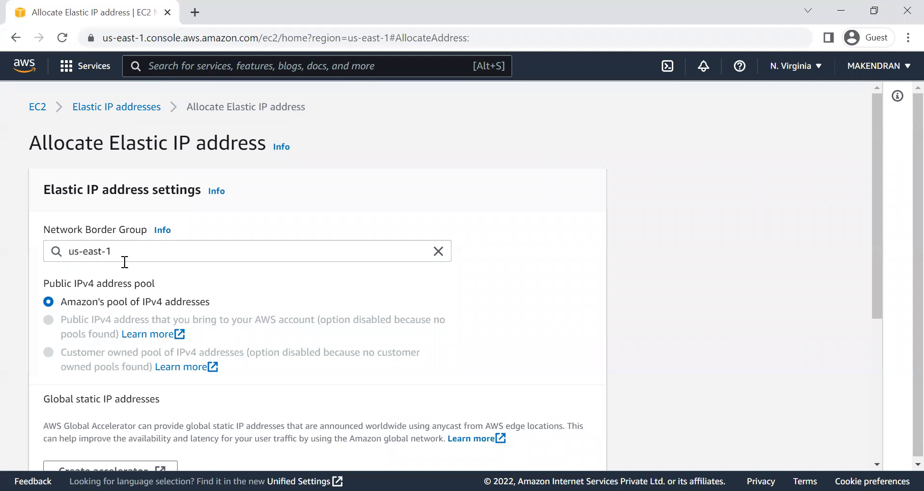
pyautogui.scroll(-3, 104, 384)
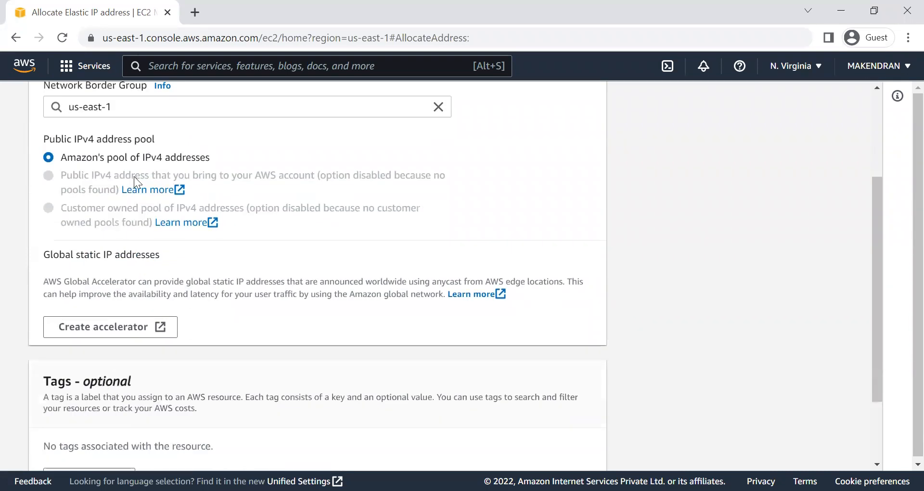
pyautogui.scroll(-2, 250, 299)
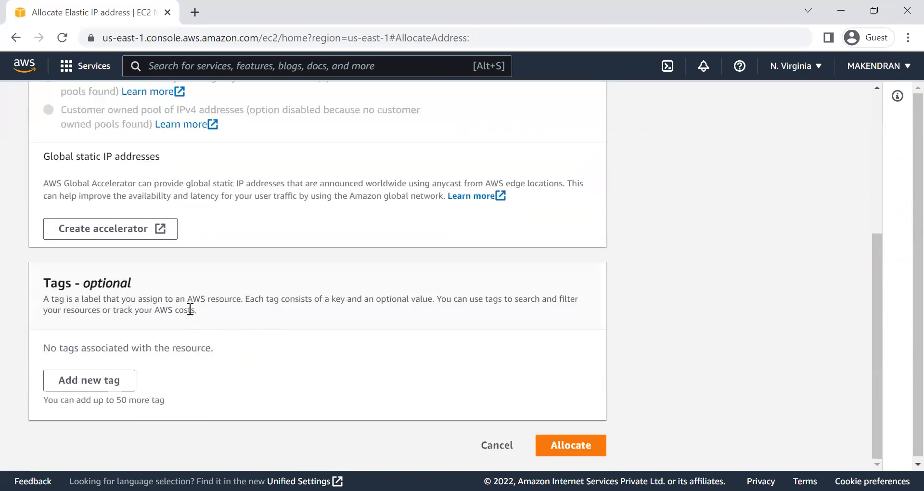
pyautogui.scroll(5, 182, 318)
pyautogui.scroll(-2, 275, 335)
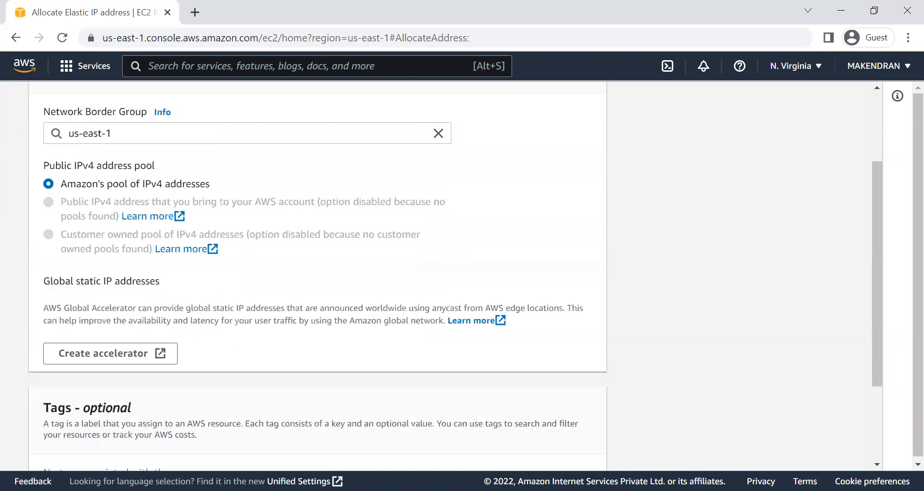
pyautogui.scroll(-3, 274, 336)
pyautogui.click(565, 449)
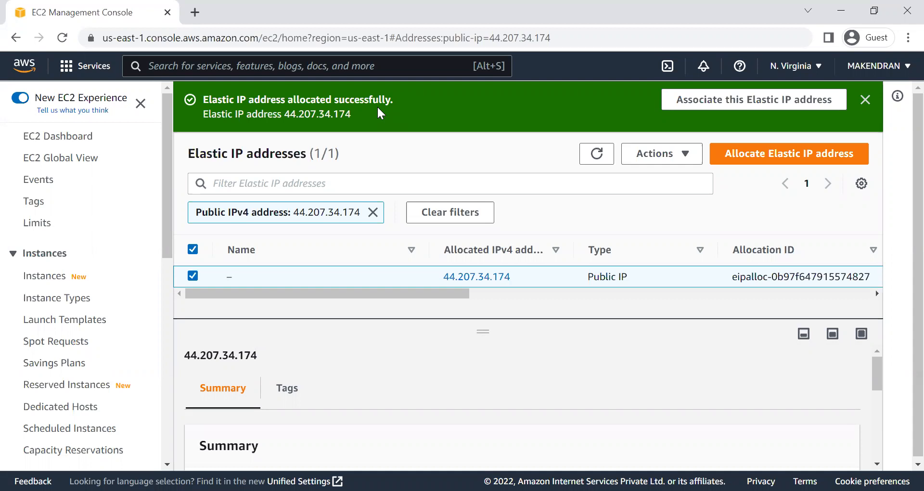
# Step: Allocate a second Elastic IP address with the default us-east-1 settings and refresh the address list
pyautogui.click(766, 153)
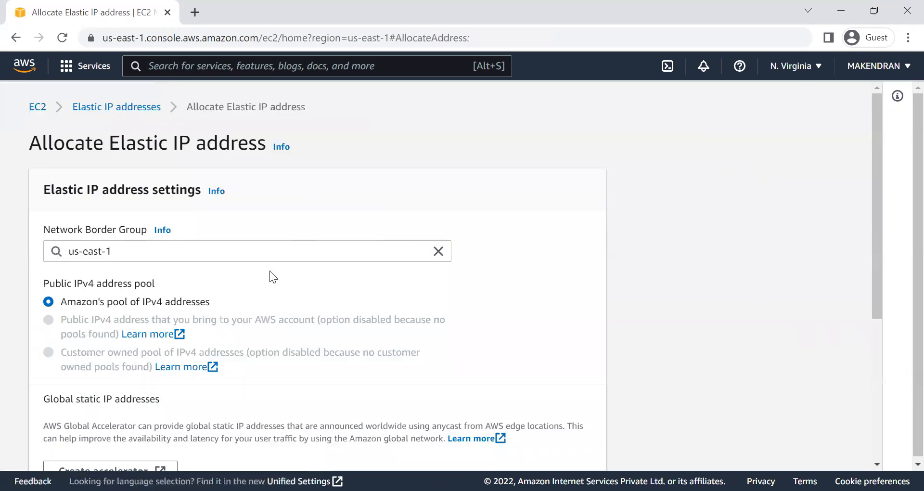
pyautogui.scroll(-5, 342, 365)
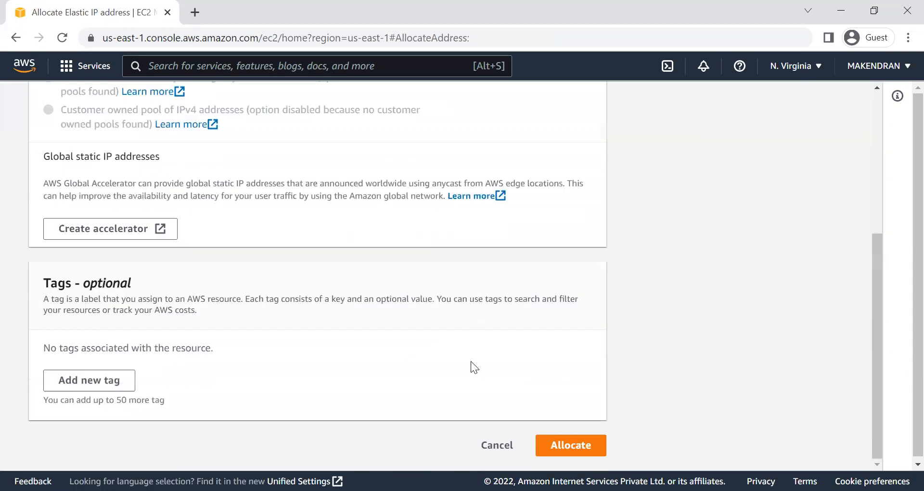
pyautogui.click(560, 446)
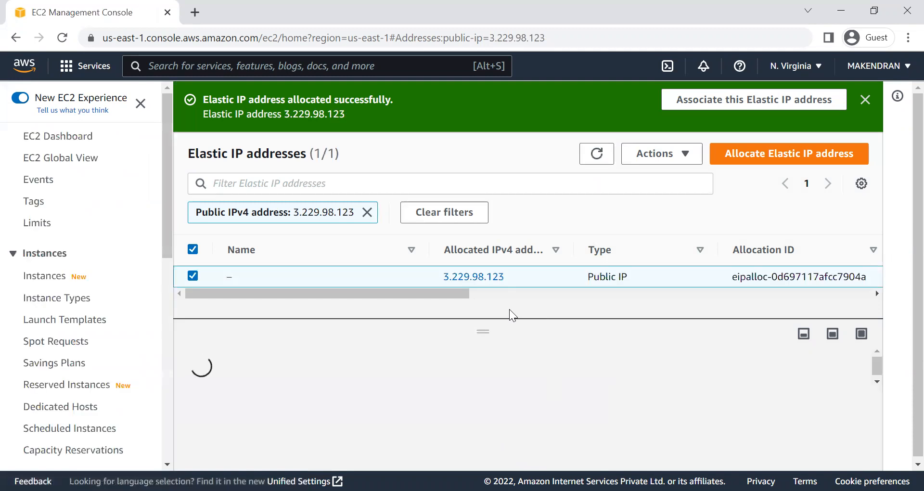
pyautogui.click(597, 153)
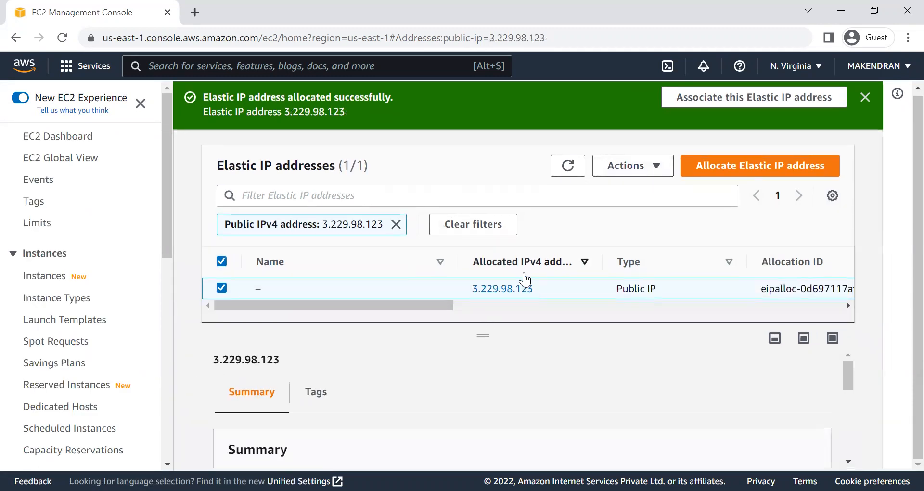
# Step: Allocate a third Elastic IP address with the default settings and remove the public IPv4 filter to list all addresses
pyautogui.click(750, 168)
pyautogui.scroll(-3, 360, 308)
pyautogui.scroll(-2, 569, 401)
pyautogui.click(556, 440)
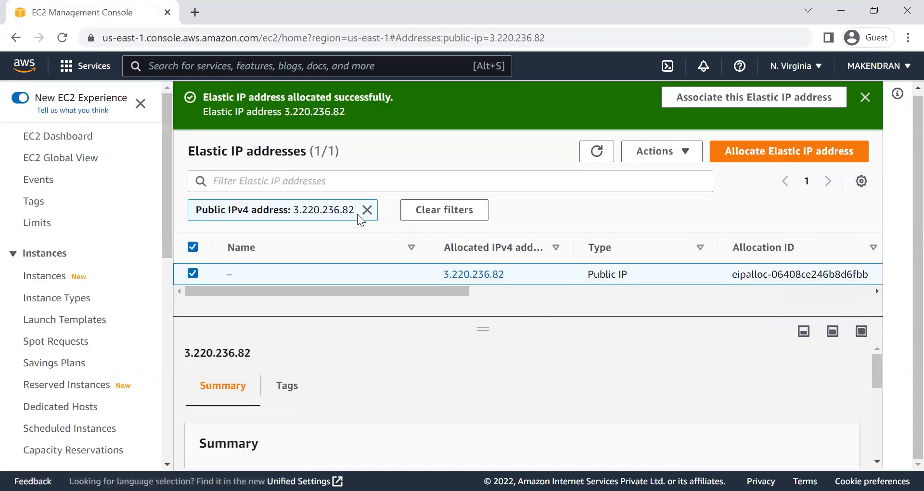
pyautogui.click(366, 210)
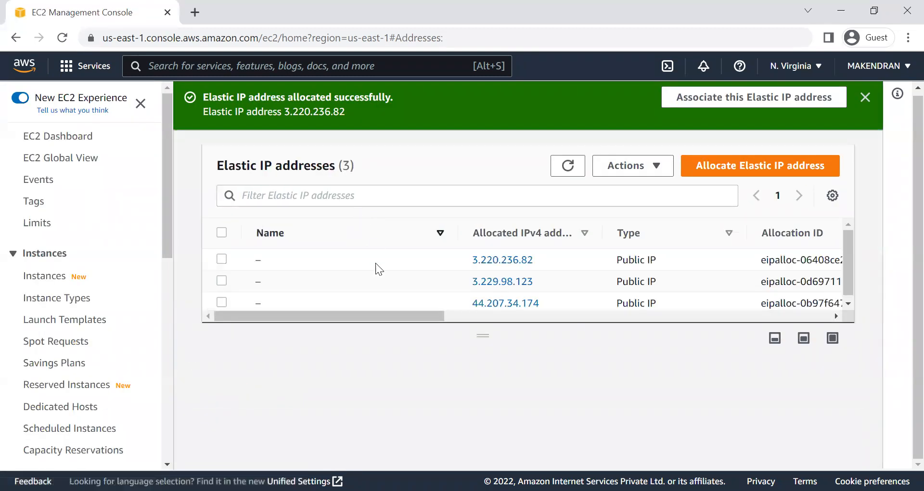
pyautogui.moveTo(415, 320); pyautogui.dragTo(384, 316)
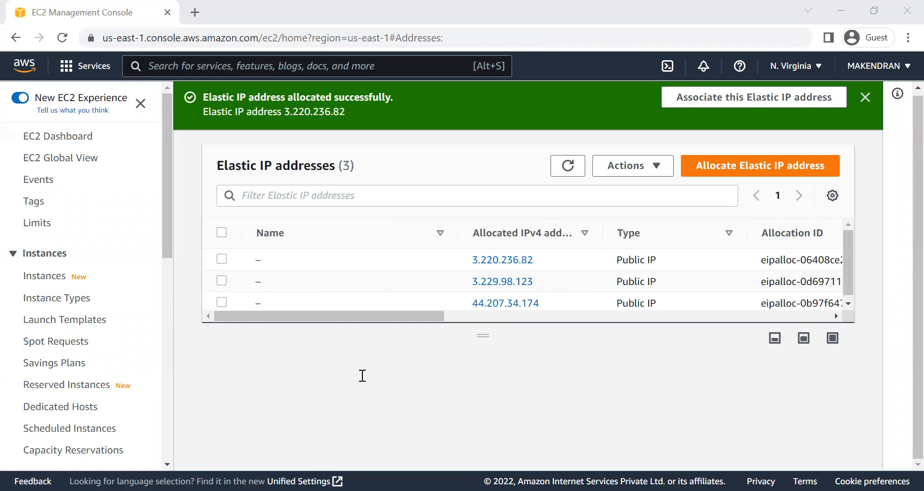
# Step: Search the console for "aws config" and open the Config service
pyautogui.click(362, 375)
pyautogui.hotkey('alt', 's')
pyautogui.write('aws')
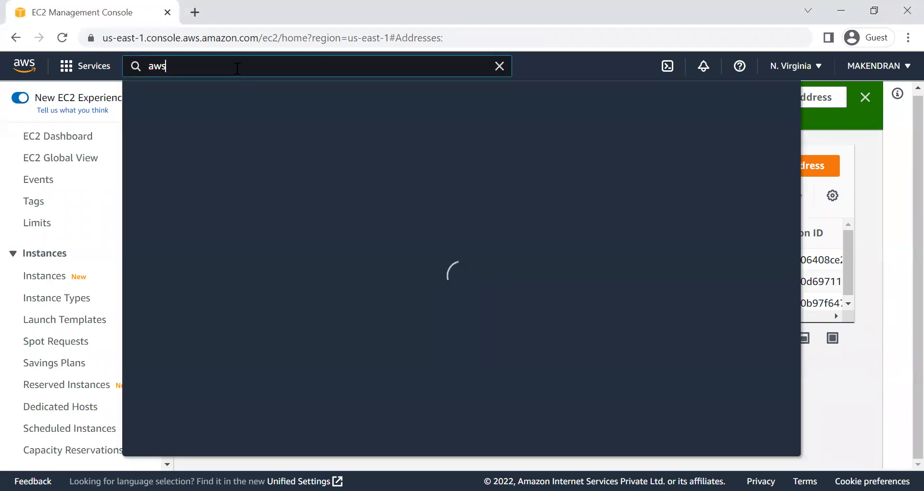
pyautogui.write(' config')
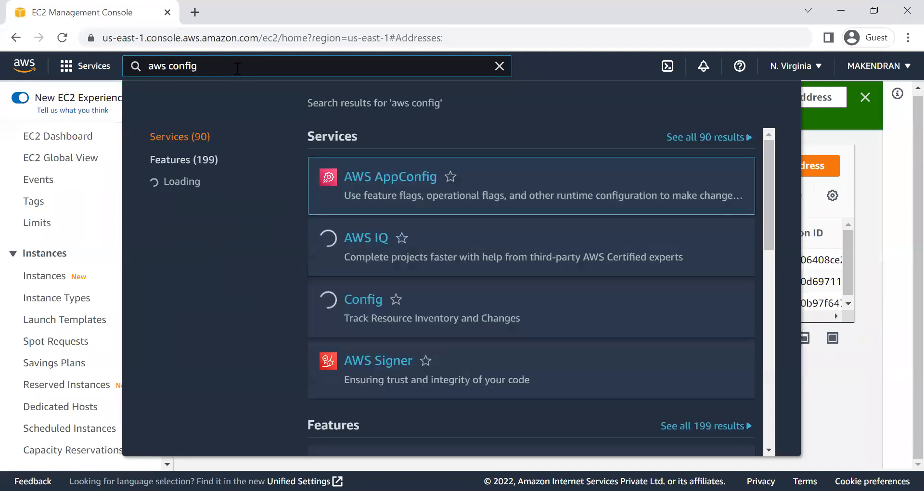
pyautogui.moveTo(359, 301)
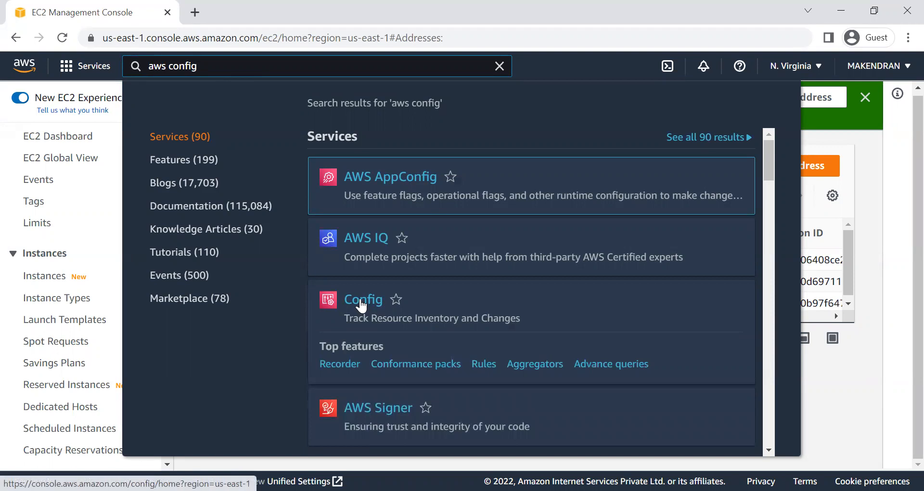
pyautogui.click(361, 301)
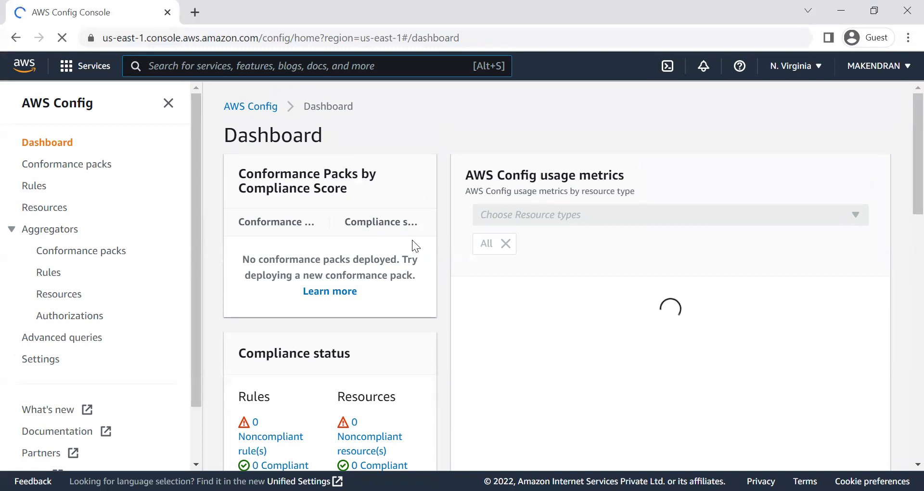
# Step: Look over the AWS Config dashboard and the service's home page, then go back to the dashboard
pyautogui.scroll(-7, 413, 239)
pyautogui.scroll(7, 416, 248)
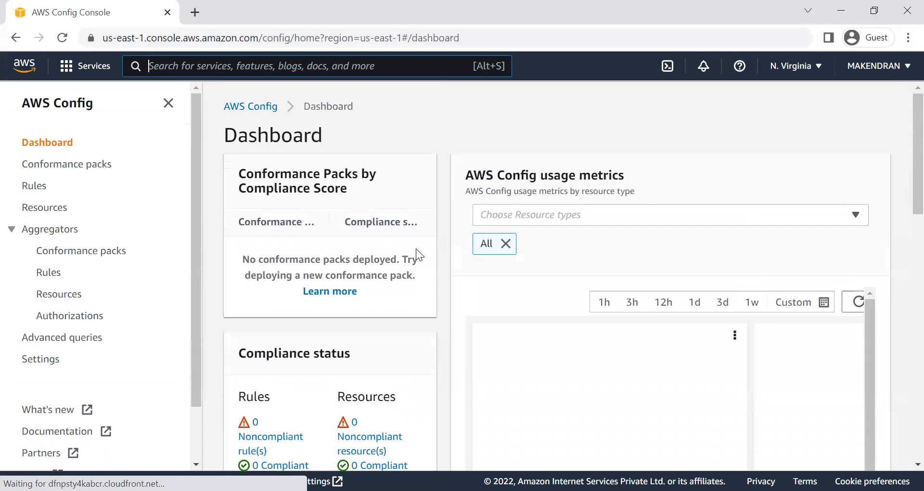
pyautogui.click(236, 112)
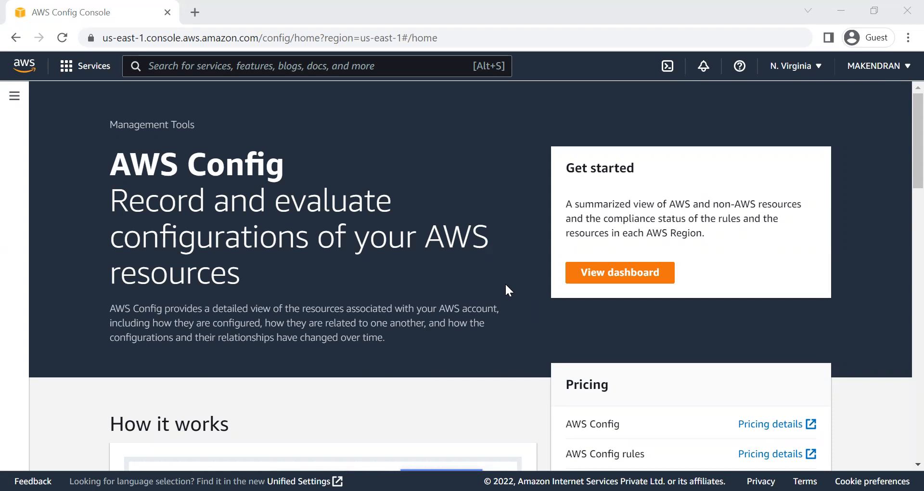
pyautogui.scroll(-2, 504, 289)
pyautogui.scroll(3, 572, 288)
pyautogui.click(585, 274)
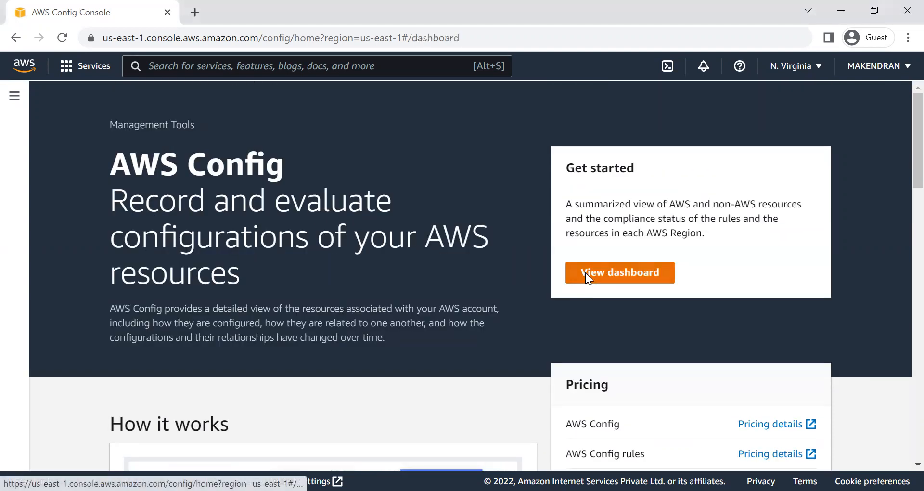
# Step: Examine the dashboard's resource inventory by type and its resource filter options
pyautogui.scroll(-15, 345, 353)
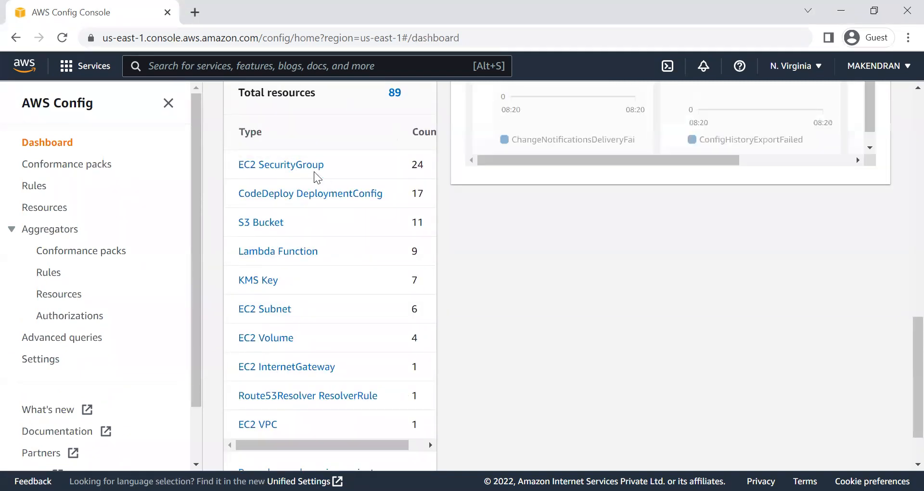
pyautogui.moveTo(268, 444)
pyautogui.mouseDown()
pyautogui.moveTo(283, 444)
pyautogui.moveTo(268, 443)
pyautogui.mouseUp()
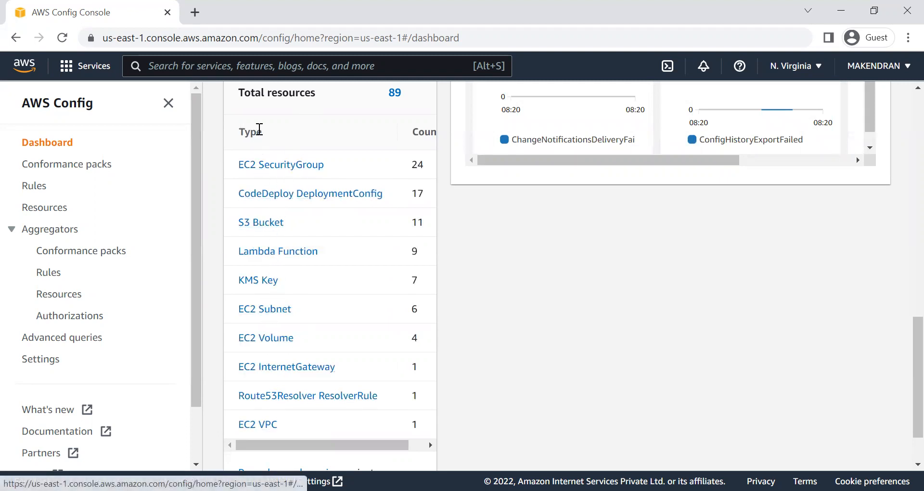
pyautogui.scroll(3, 315, 308)
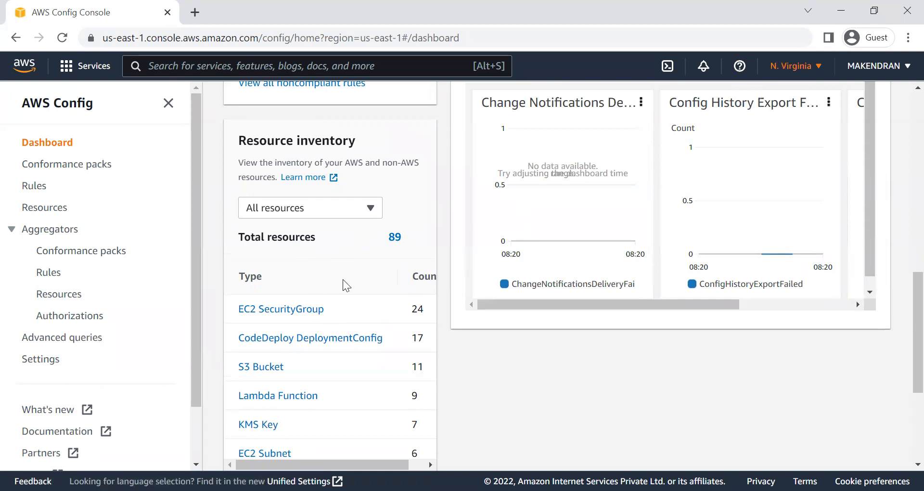
pyautogui.click(347, 208)
pyautogui.click(488, 390)
# Step: Open the AWS Config rules page and read its description of what rules do
pyautogui.click(34, 188)
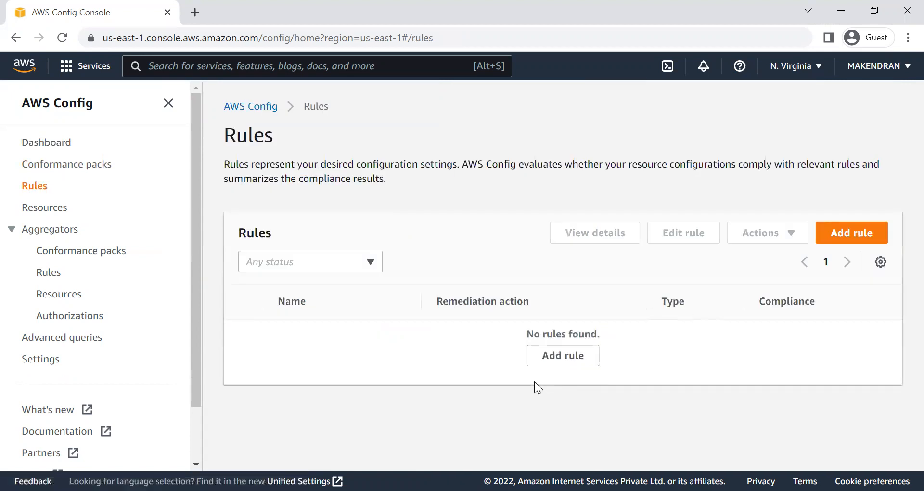
pyautogui.moveTo(225, 164); pyautogui.dragTo(777, 166)
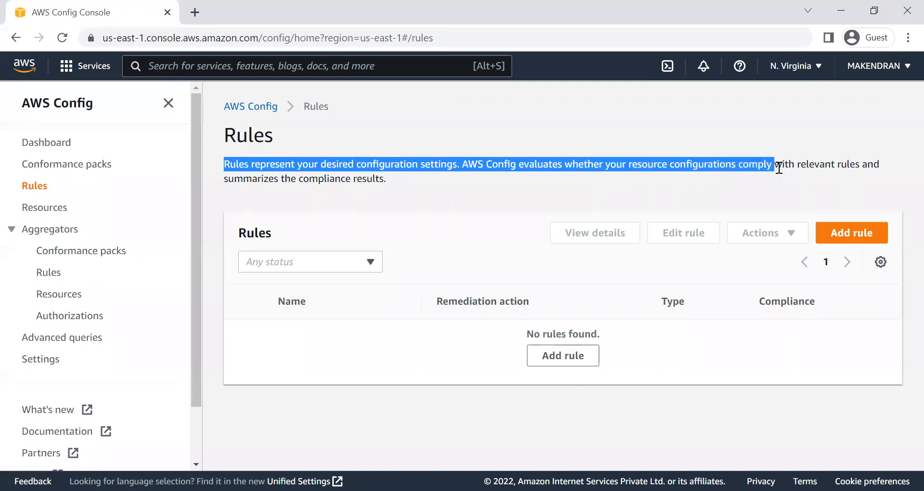
pyautogui.click(556, 195)
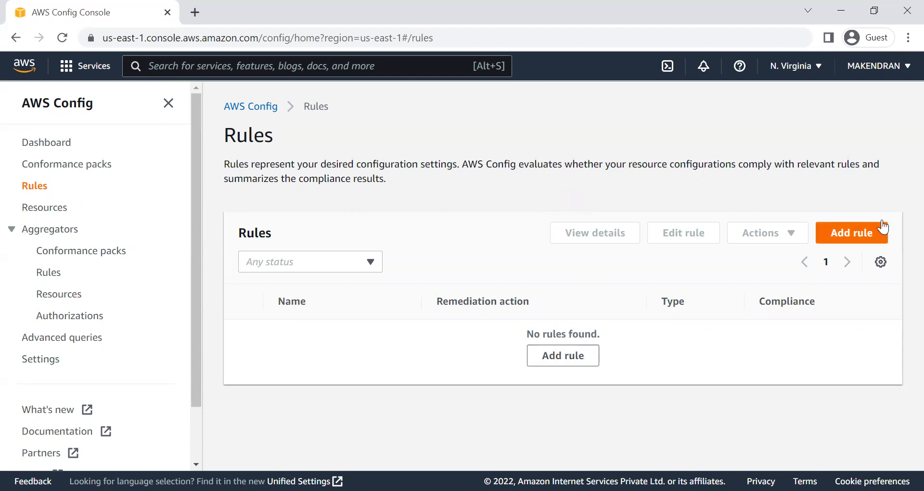
# Step: Start adding a rule and set its type to AWS managed rule after viewing the custom Guard option
pyautogui.click(849, 233)
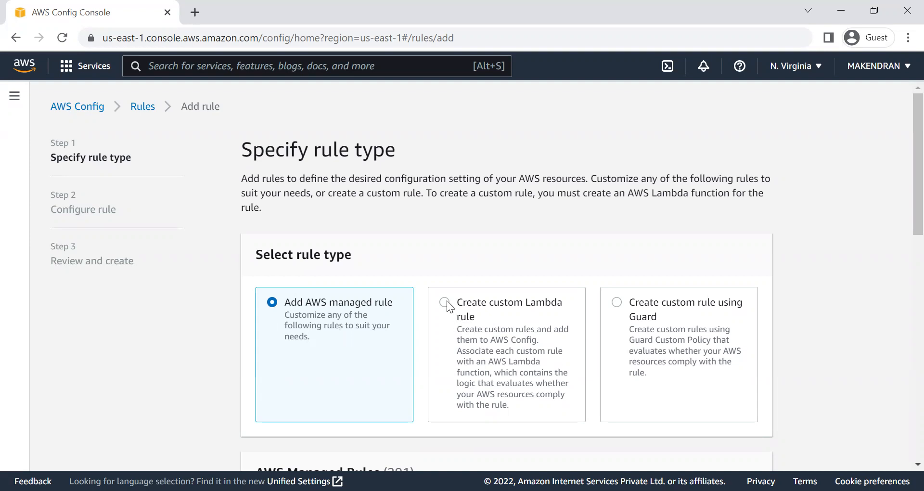
pyautogui.click(621, 301)
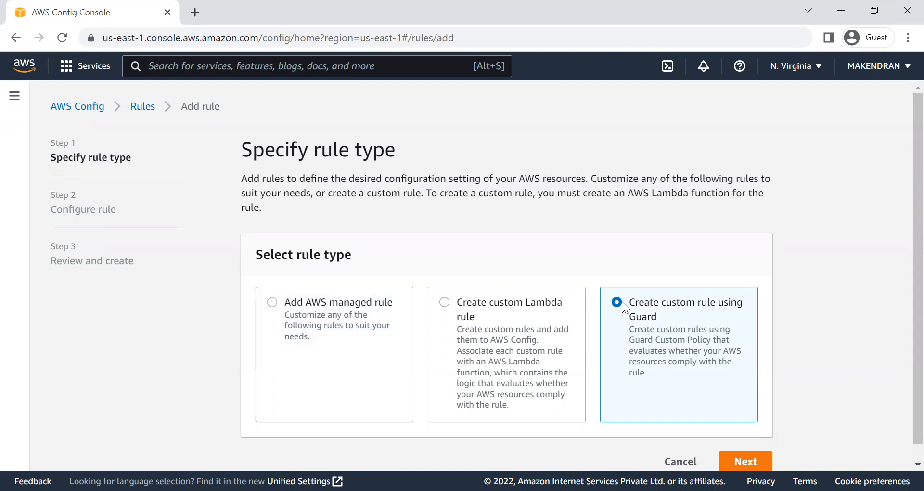
pyautogui.click(273, 302)
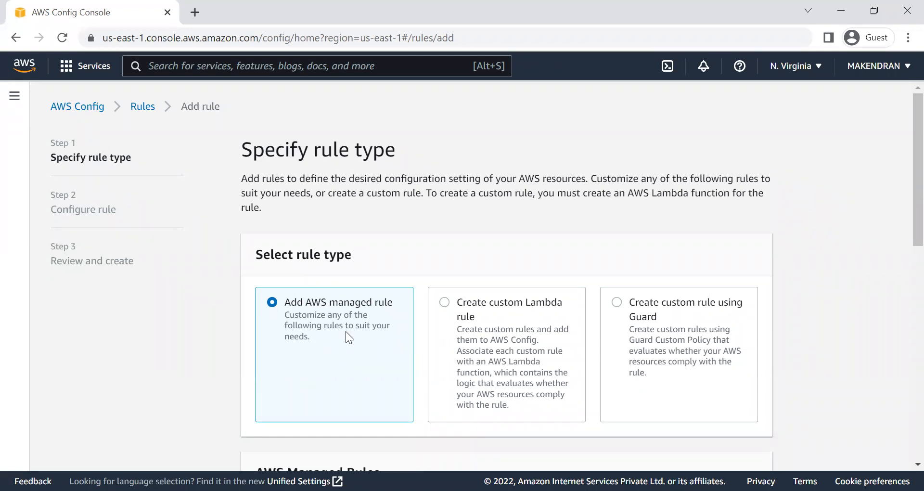
# Step: Browse the list of AWS managed rules and their descriptions
pyautogui.scroll(-7, 346, 331)
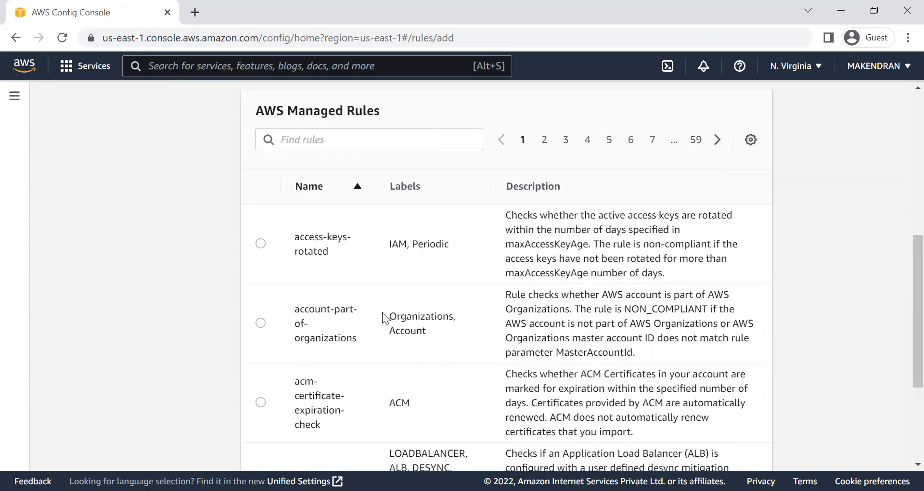
pyautogui.scroll(-2, 383, 314)
pyautogui.scroll(-4, 382, 311)
pyautogui.scroll(12, 402, 315)
pyautogui.scroll(-3, 403, 315)
pyautogui.scroll(-2, 402, 314)
pyautogui.scroll(2, 402, 314)
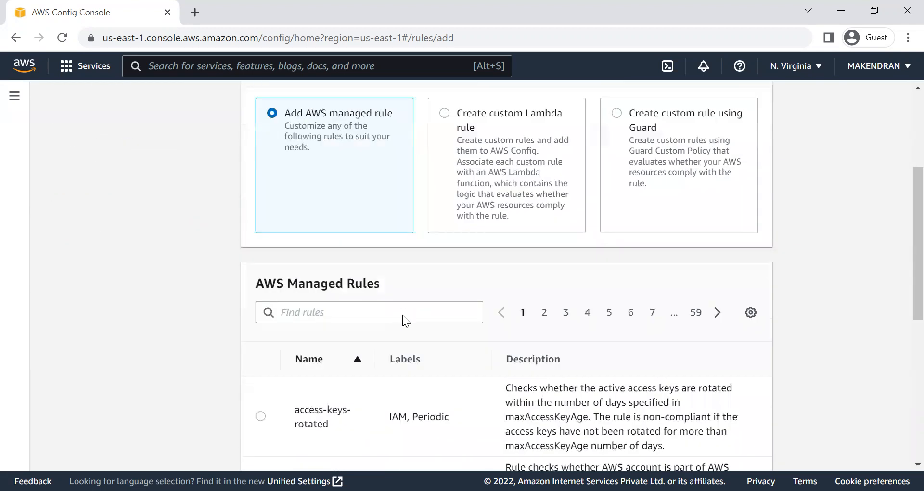
pyautogui.scroll(1, 403, 315)
# Step: Filter the AWS managed rules by "eip" and read the description of the eip-attached rule
pyautogui.click(323, 322)
pyautogui.write('eip')
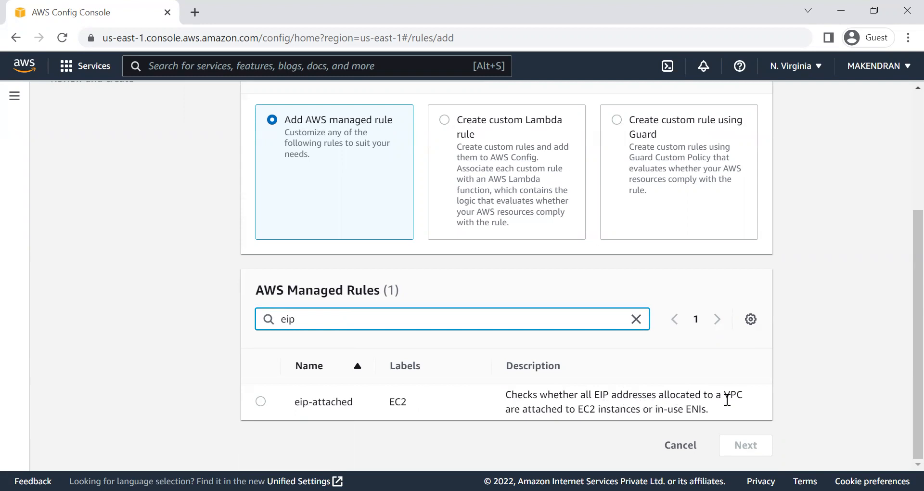
pyautogui.moveTo(527, 410); pyautogui.dragTo(589, 405)
pyautogui.doubleClick(607, 406)
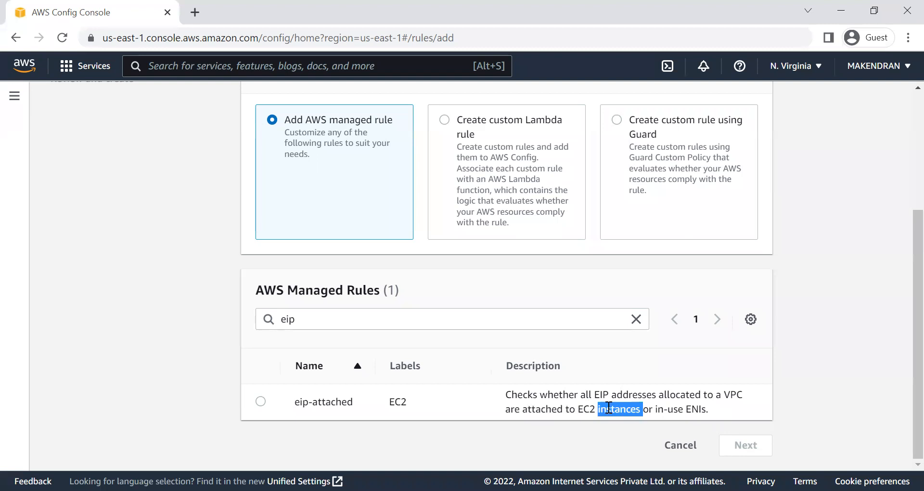
# Step: Choose the eip-attached managed rule and review its default details, trigger, resource scope, parameters and tags
pyautogui.click(260, 400)
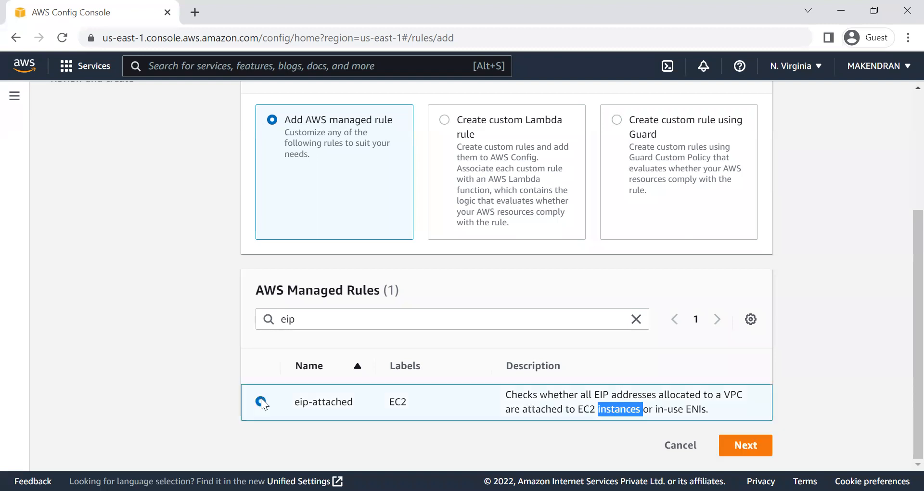
pyautogui.click(753, 446)
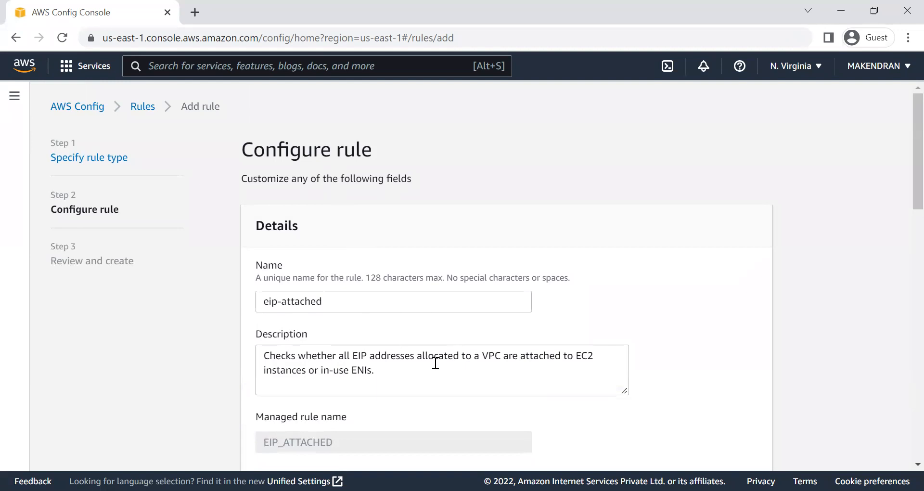
pyautogui.scroll(-1, 371, 391)
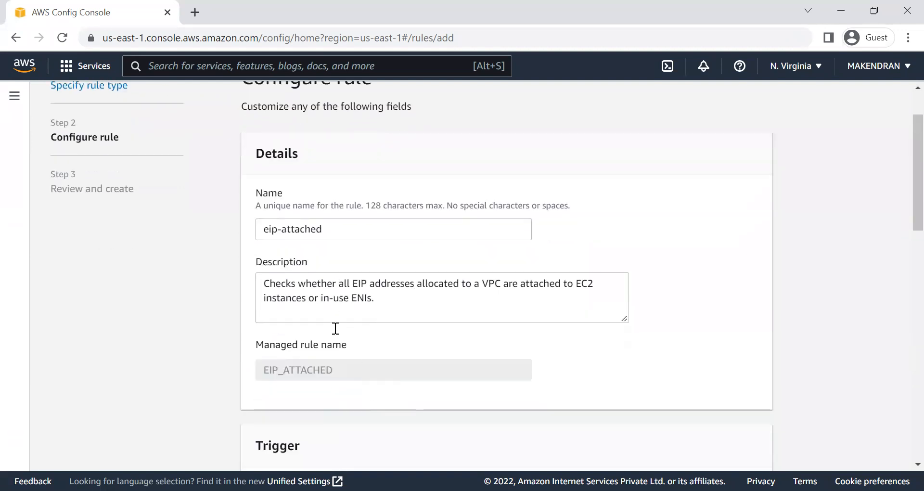
pyautogui.scroll(-3, 363, 374)
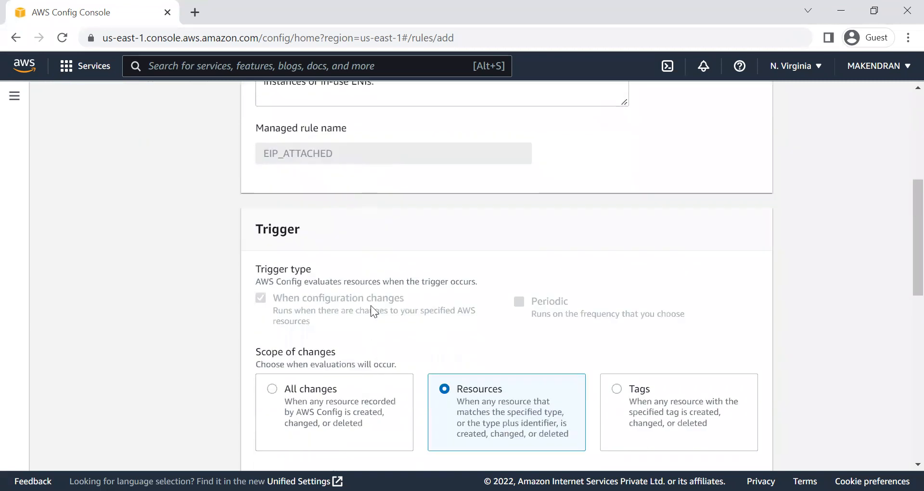
pyautogui.scroll(-3, 387, 284)
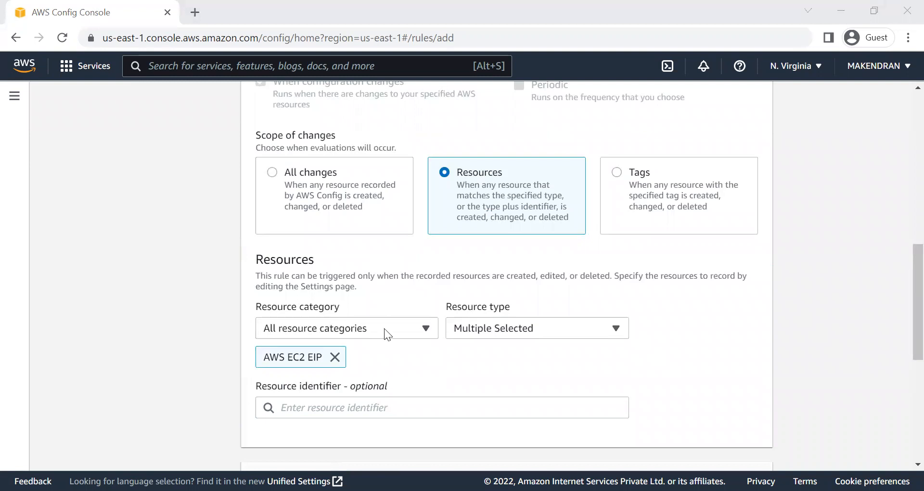
pyautogui.click(355, 248)
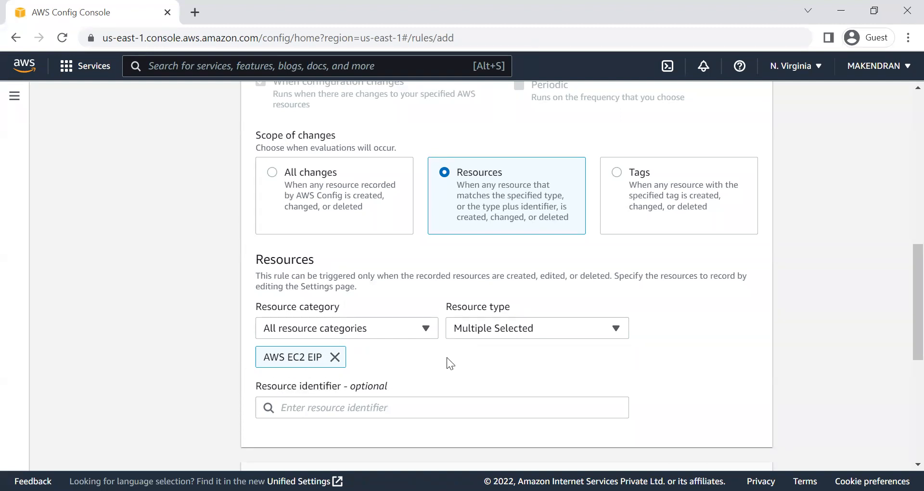
pyautogui.scroll(-7, 470, 364)
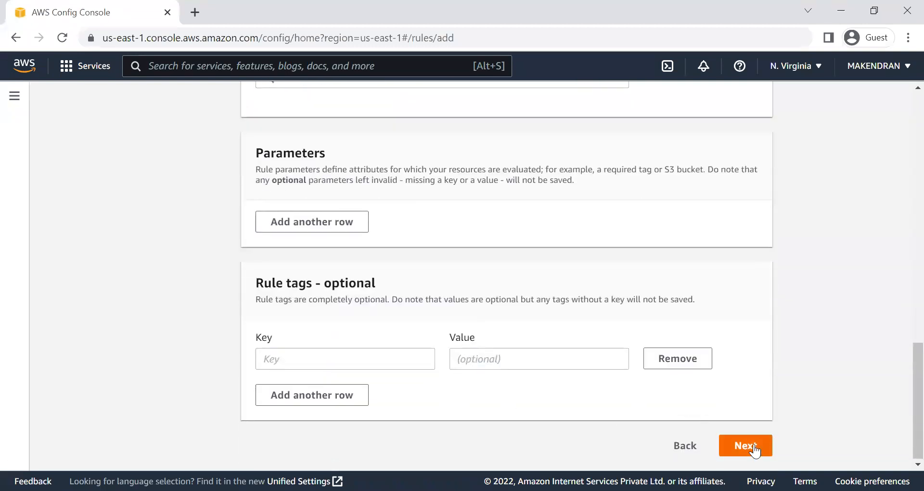
# Step: Accept the default rule configuration, review the summary and add the eip-attached rule to the account
pyautogui.click(745, 445)
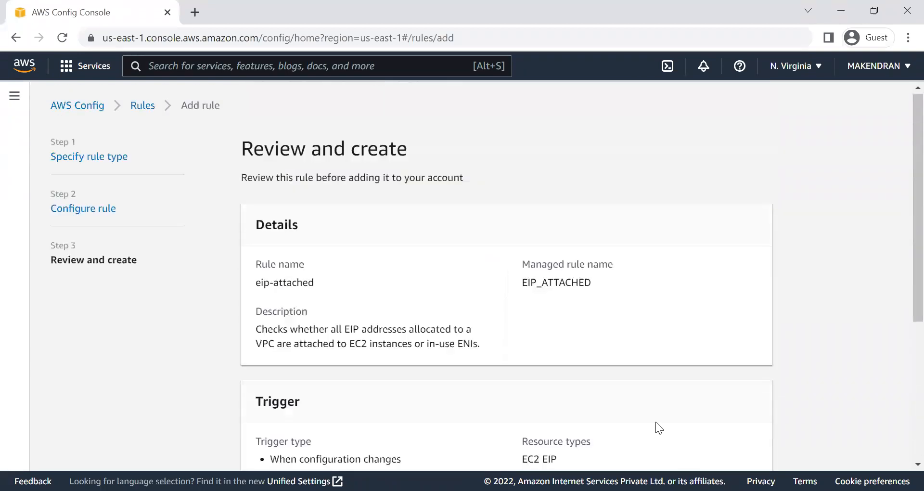
pyautogui.scroll(-5, 457, 383)
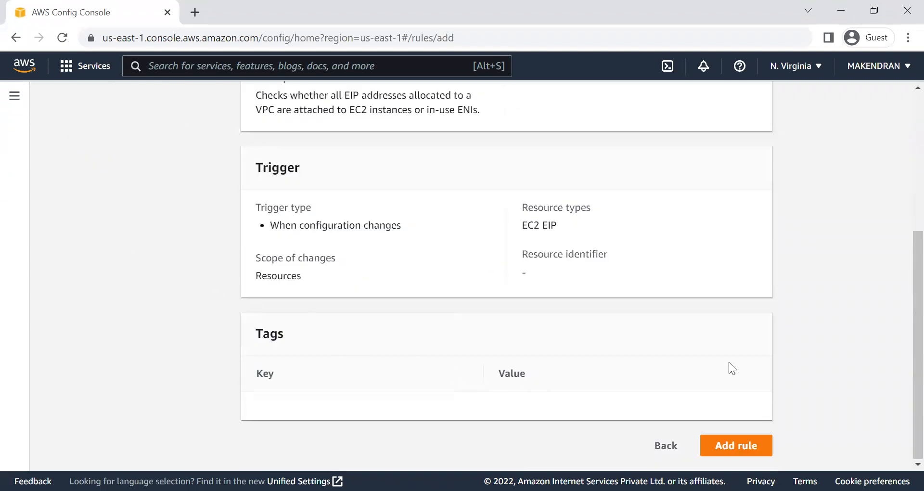
pyautogui.click(741, 444)
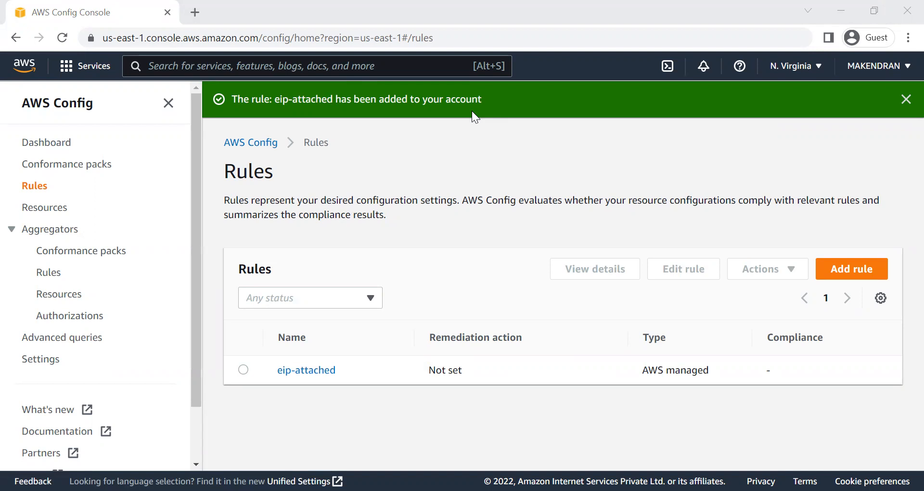
# Step: Open the AWS Config dashboard and examine the compliance status of rules and resources
pyautogui.click(35, 142)
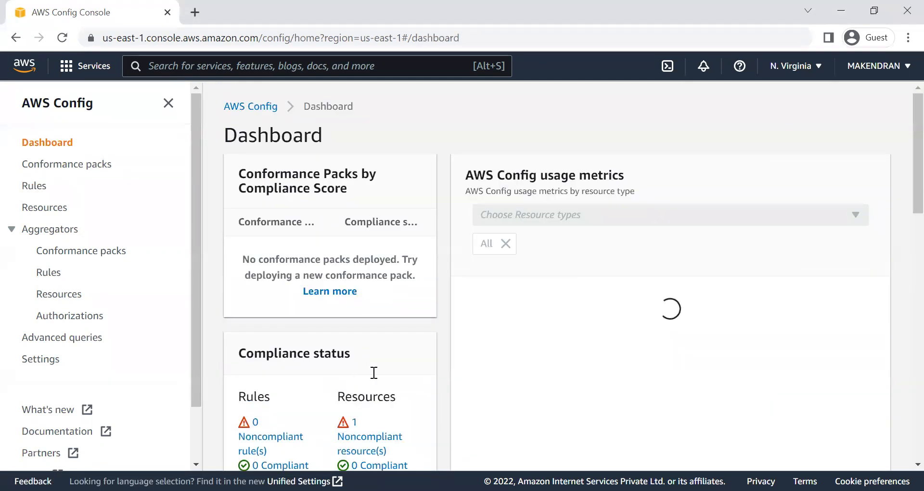
pyautogui.scroll(-1, 412, 327)
pyautogui.scroll(1, 412, 328)
pyautogui.click(168, 103)
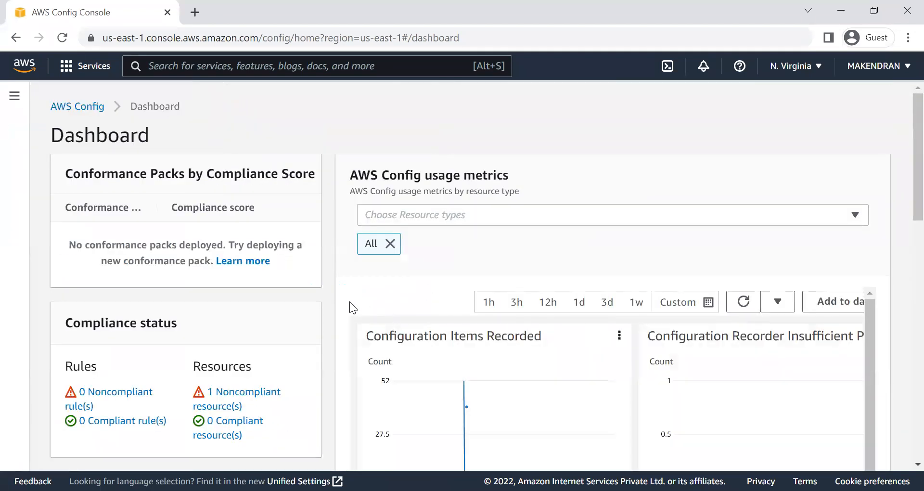
pyautogui.scroll(-3, 340, 357)
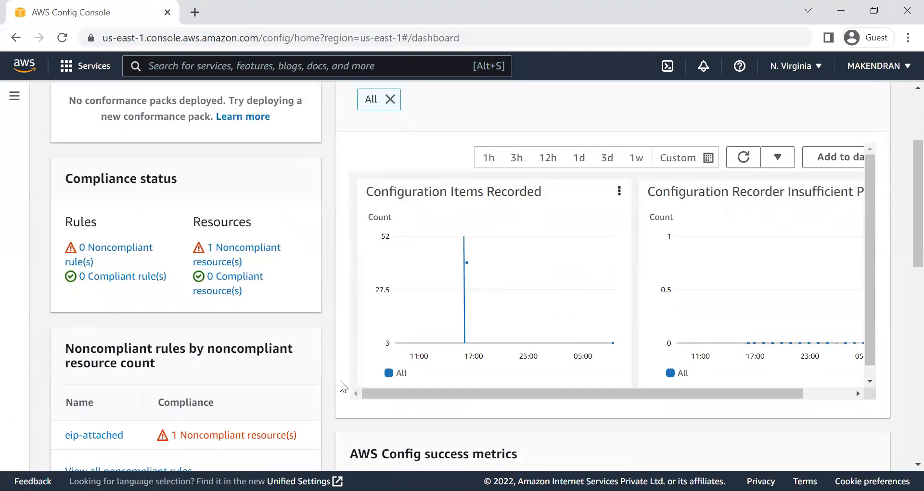
pyautogui.scroll(3, 340, 380)
pyautogui.scroll(-1, 217, 326)
pyautogui.scroll(-3, 218, 325)
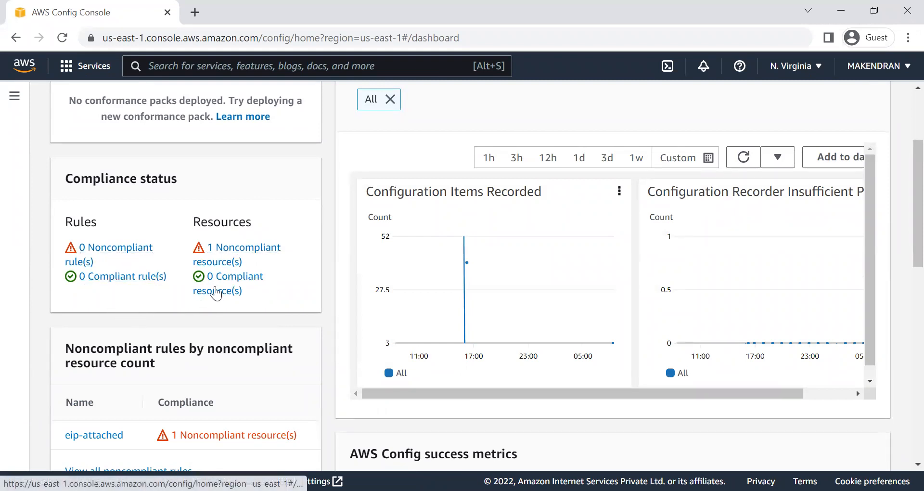
# Step: Read the dashboard's summary of noncompliant rules by noncompliant resource count for eip-attached
pyautogui.scroll(-5, 112, 331)
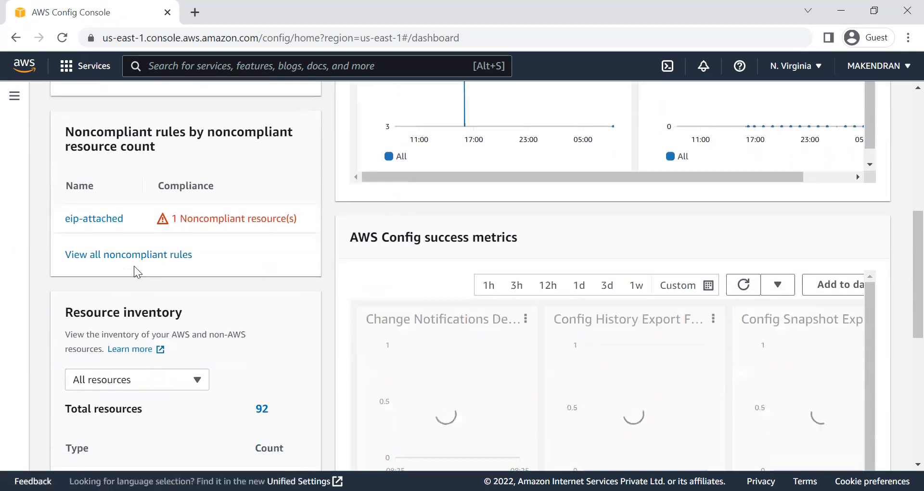
pyautogui.moveTo(67, 133); pyautogui.dragTo(175, 153)
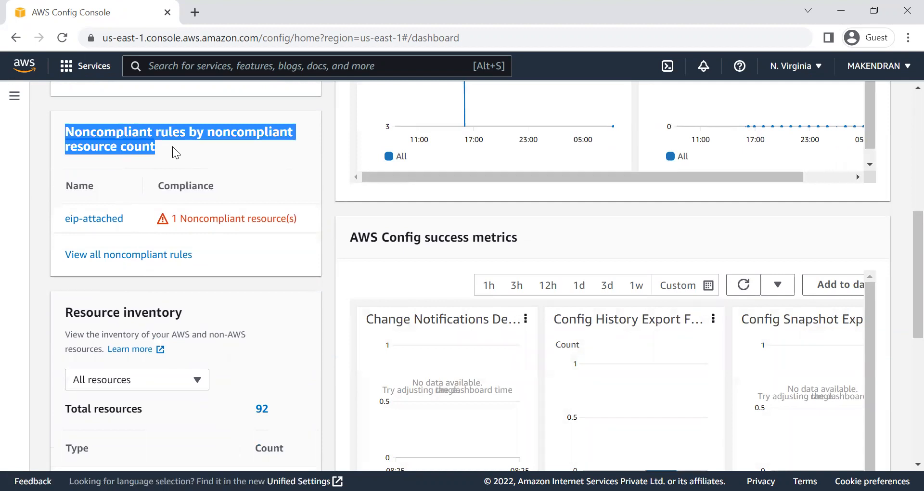
pyautogui.click(176, 159)
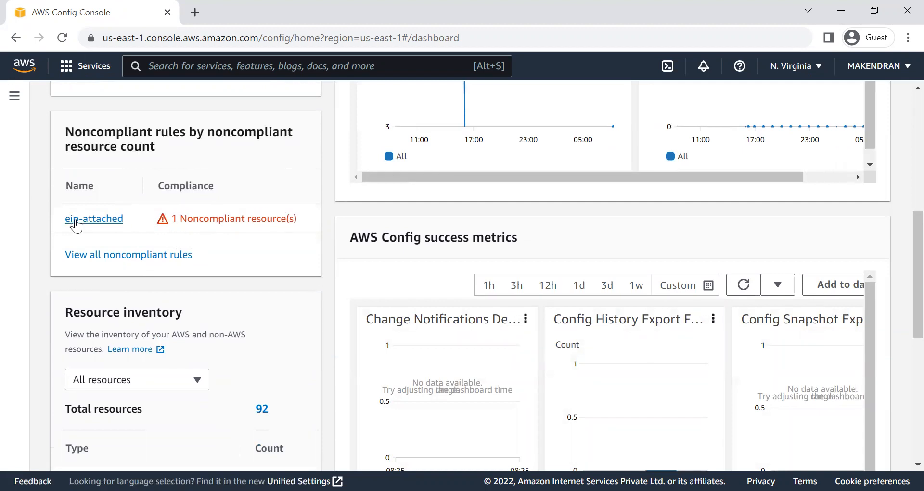
pyautogui.moveTo(136, 223); pyautogui.dragTo(39, 238)
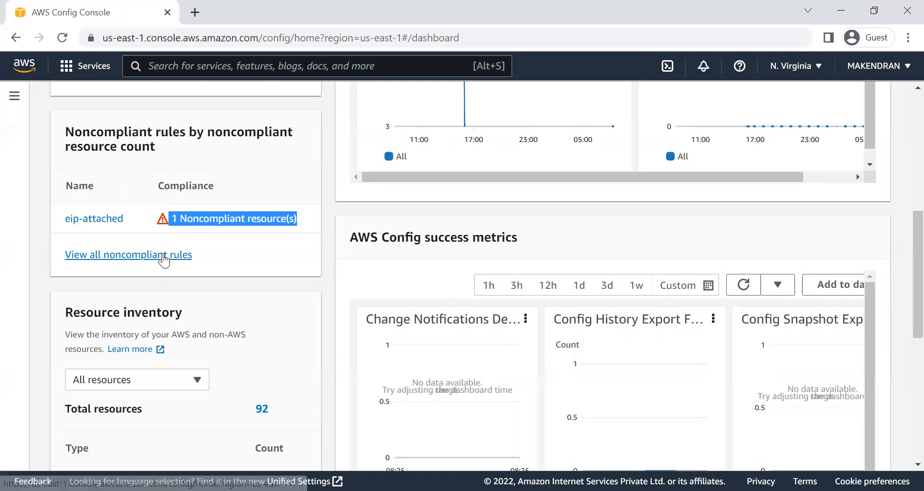
# Step: View all noncompliant rules and read the compliance value of the eip-attached rule
pyautogui.click(163, 255)
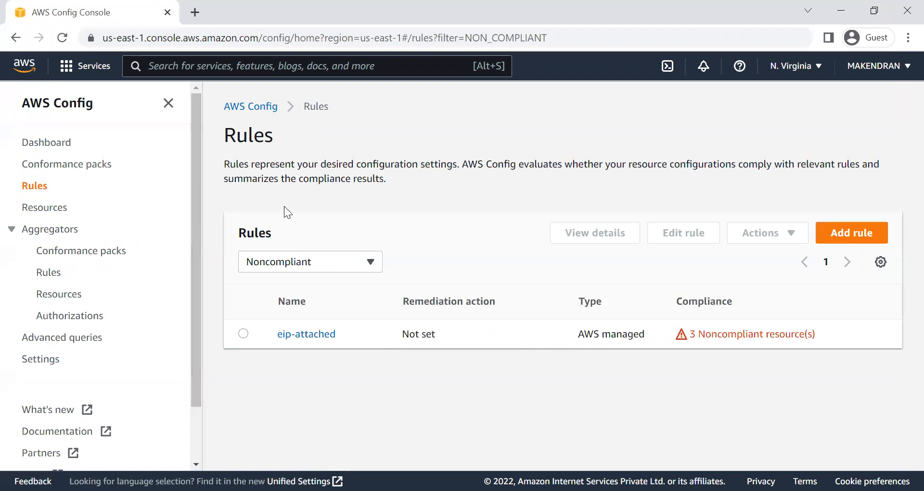
pyautogui.moveTo(830, 332); pyautogui.dragTo(676, 334)
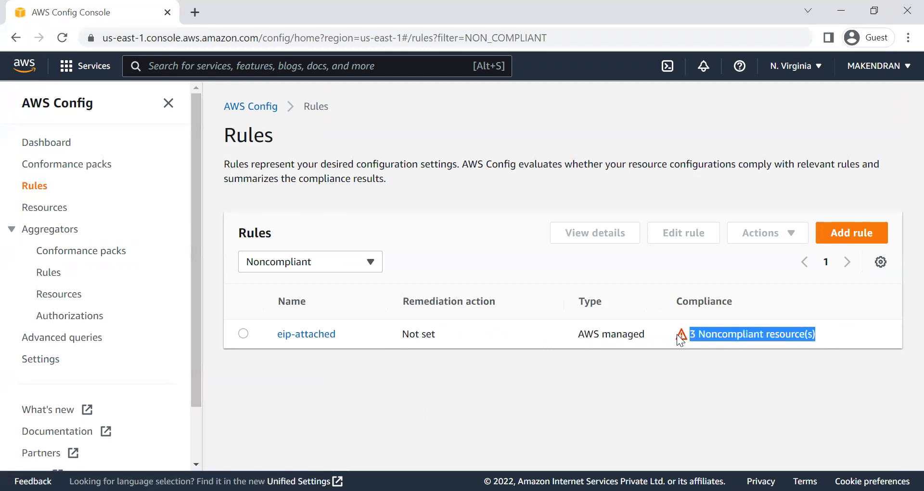
pyautogui.click(610, 388)
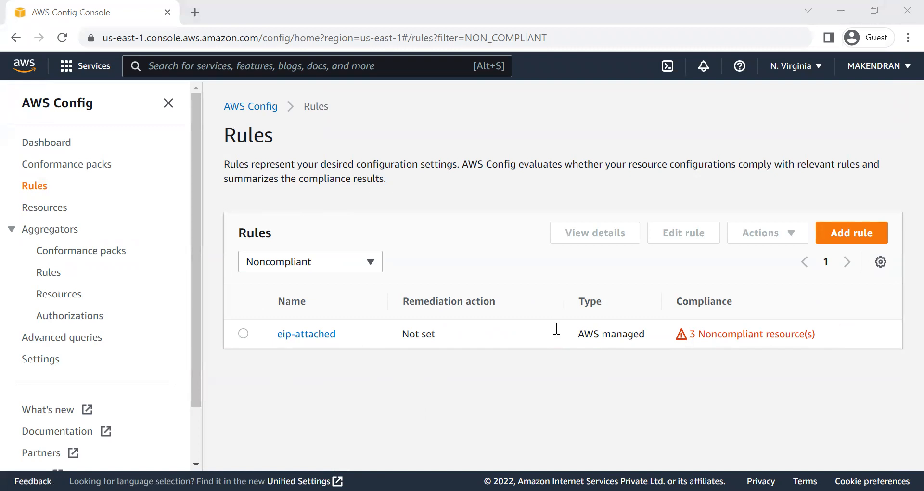
# Step: Open the eip-attached rule and examine its details and the noncompliant resources in scope
pyautogui.click(305, 334)
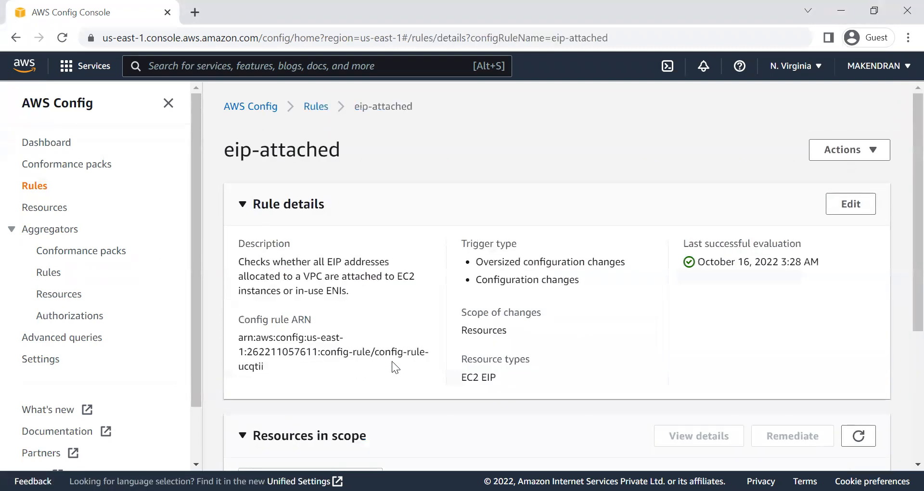
pyautogui.scroll(-5, 394, 366)
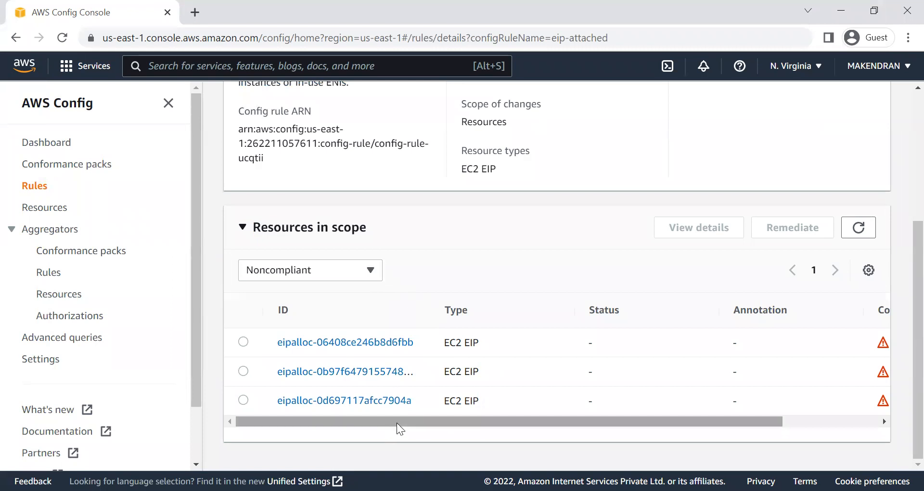
pyautogui.moveTo(397, 422); pyautogui.dragTo(347, 406)
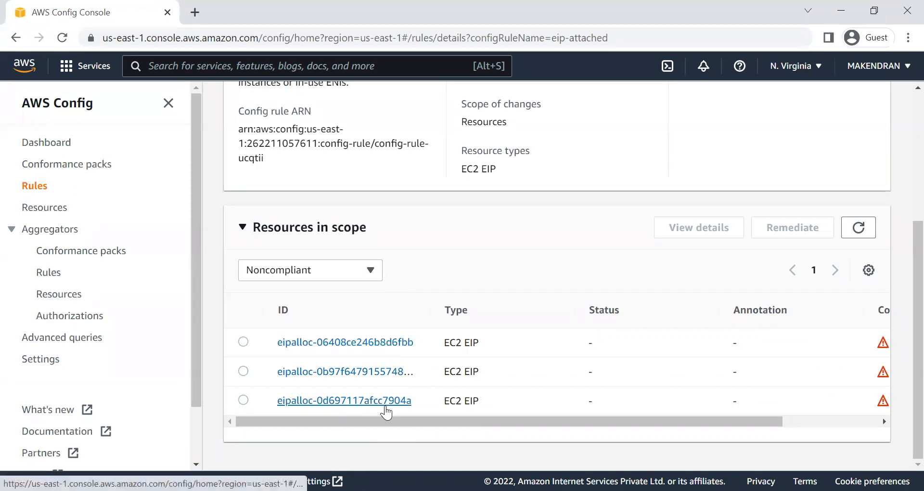
pyautogui.scroll(4, 449, 399)
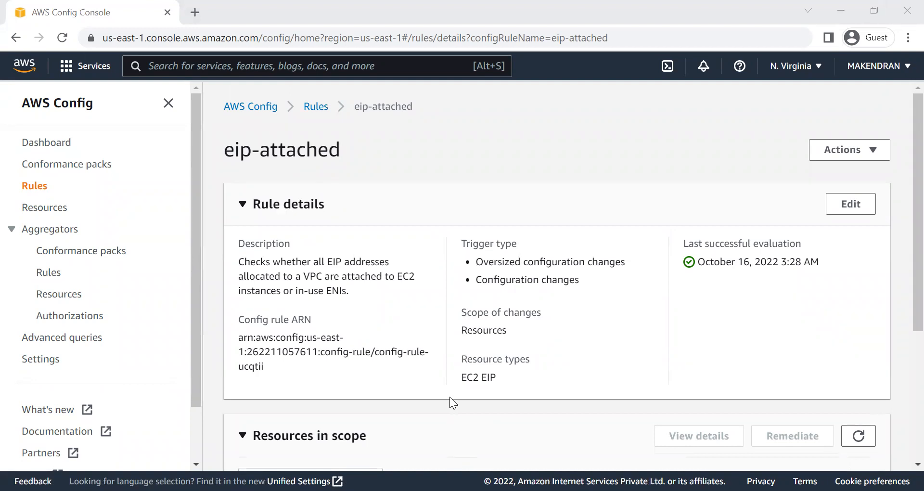
pyautogui.scroll(-4, 284, 371)
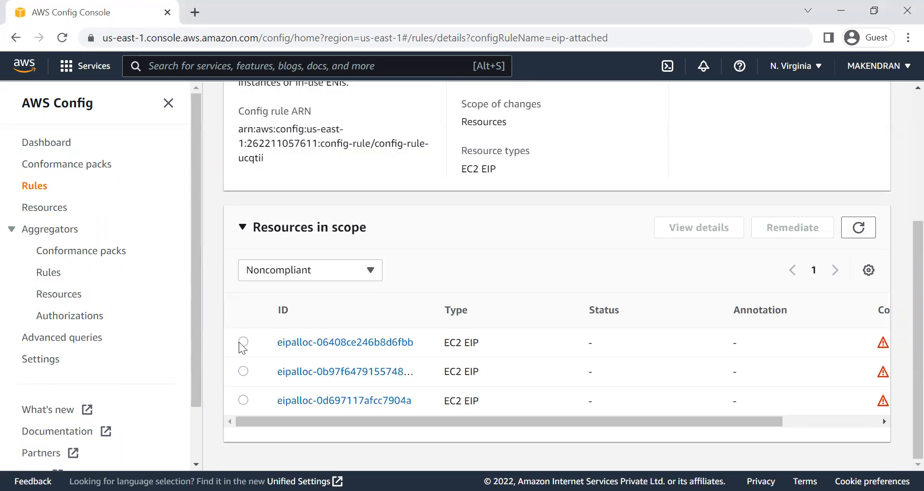
# Step: Open the details of the first noncompliant Elastic IP, eipalloc-06408ce246b8d6fbb, and check its properties and applied rules
pyautogui.click(243, 342)
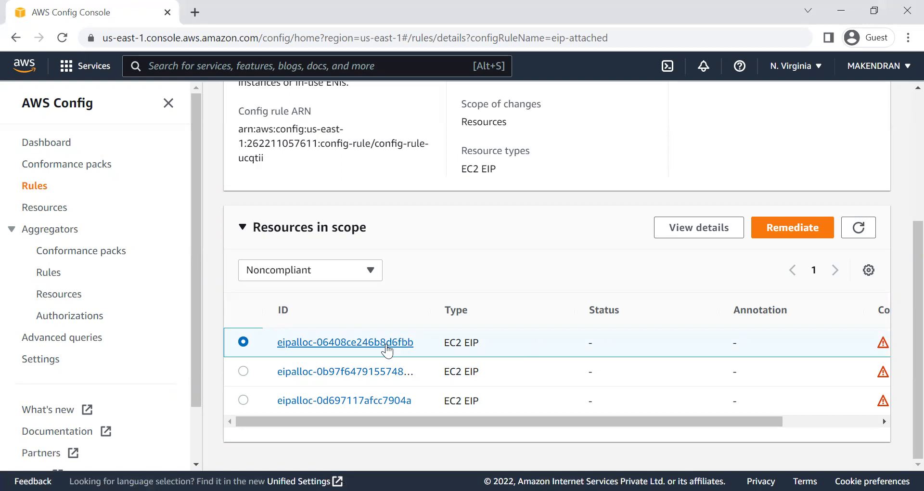
pyautogui.click(702, 225)
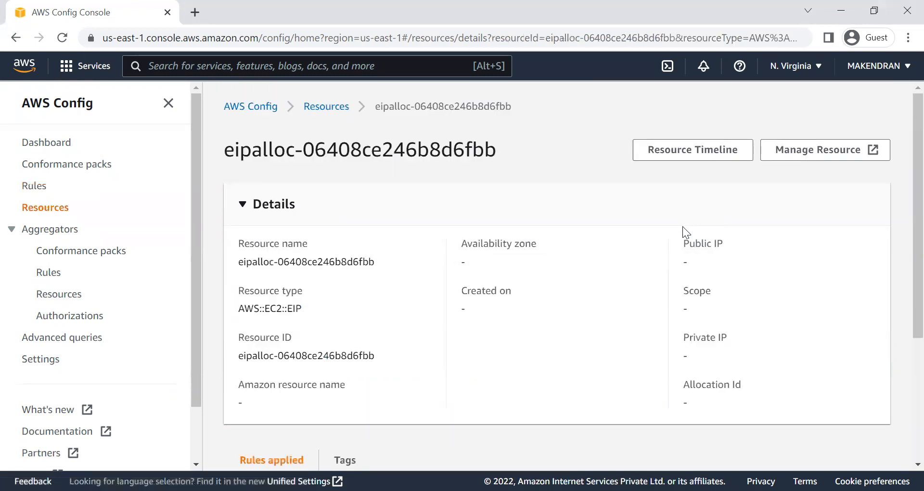
pyautogui.scroll(-5, 419, 321)
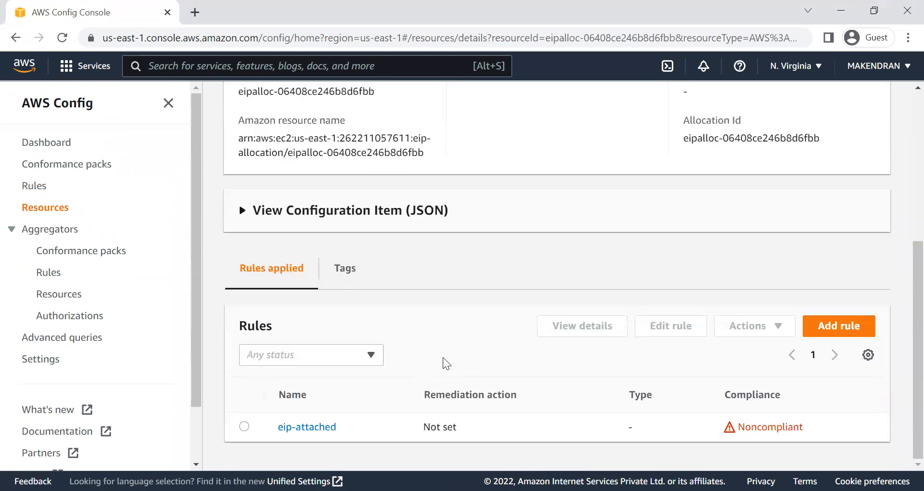
pyautogui.scroll(5, 443, 361)
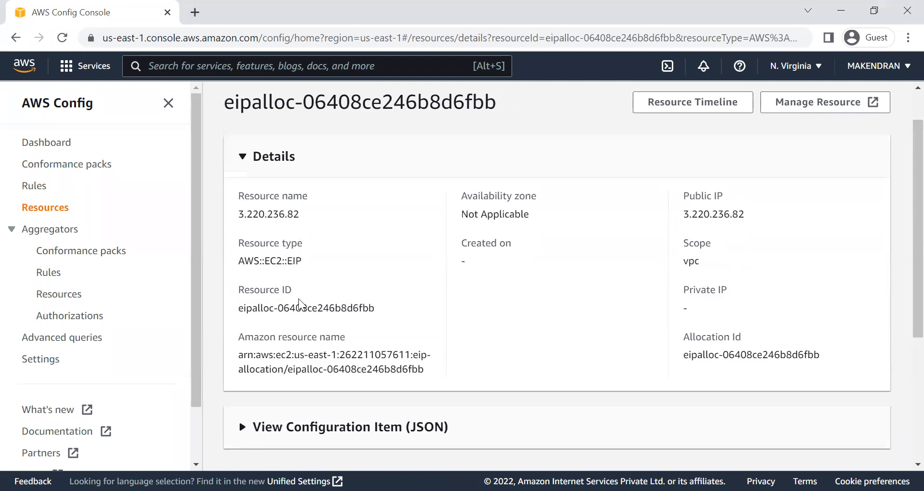
# Step: Expand the Elastic IP's JSON configuration item and look through it and the rules applied
pyautogui.click(312, 435)
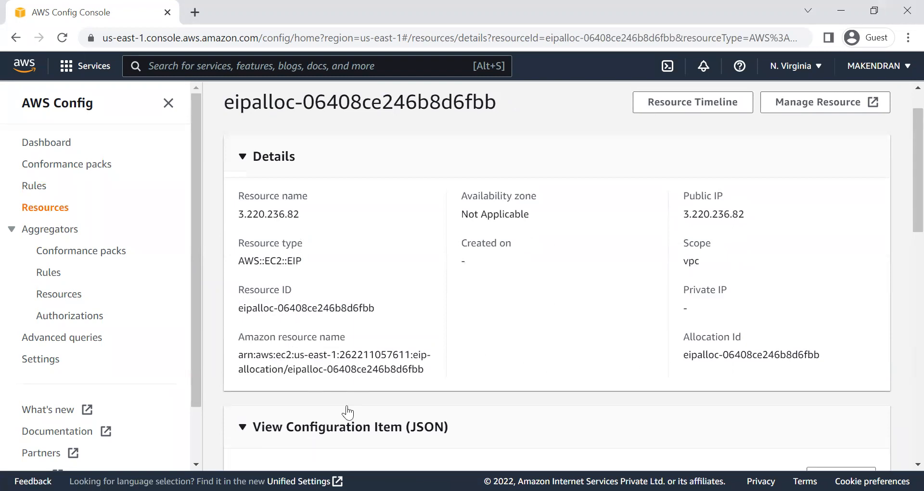
pyautogui.scroll(-5, 347, 412)
pyautogui.scroll(-5, 360, 395)
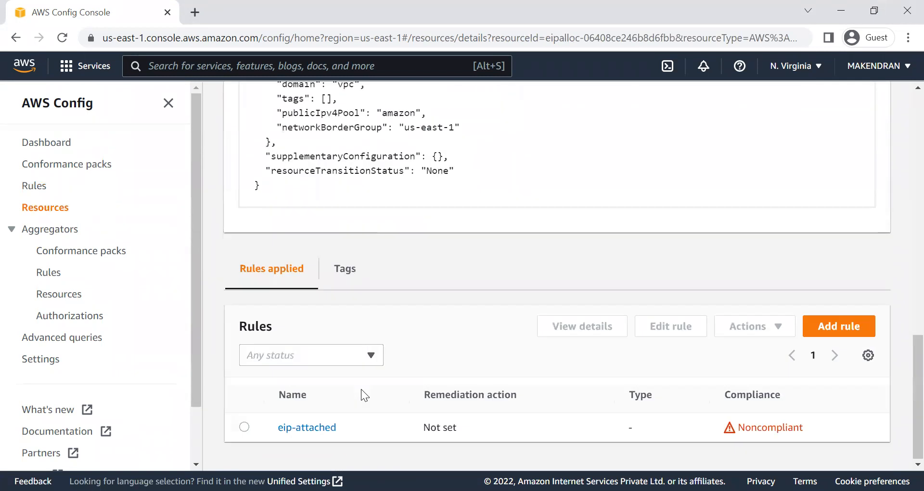
pyautogui.scroll(5, 360, 392)
pyautogui.scroll(5, 360, 389)
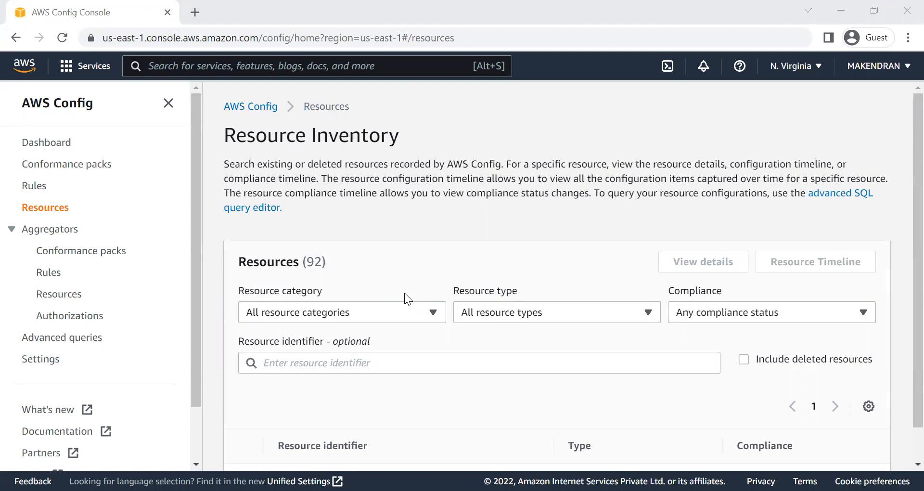
# Step: Open the remediation management settings for the eip-attached rule from the rules list
pyautogui.click(34, 185)
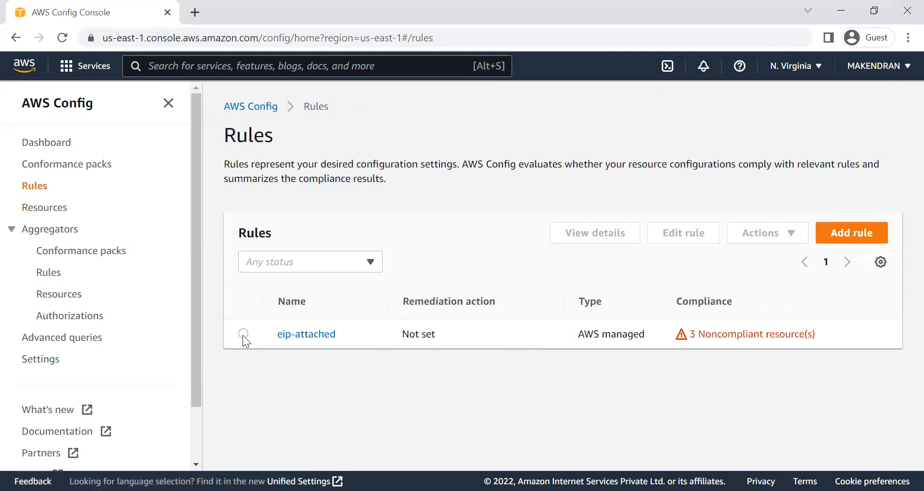
pyautogui.click(243, 334)
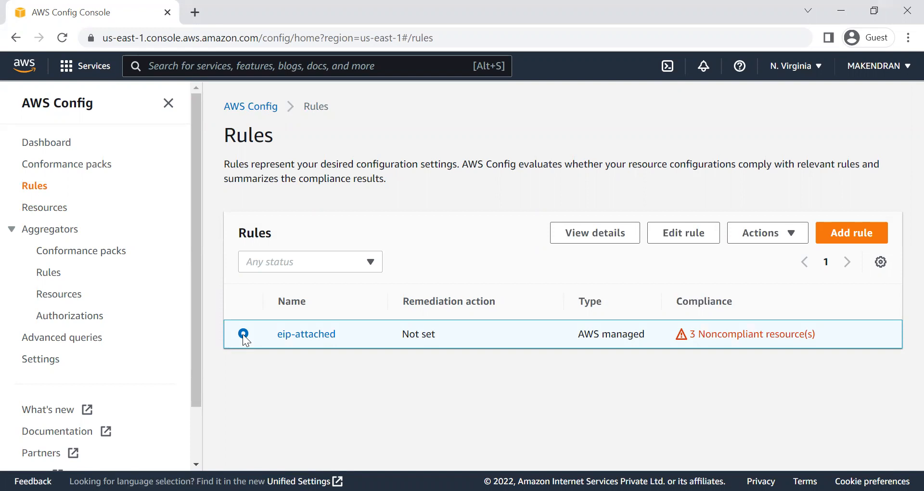
pyautogui.click(767, 235)
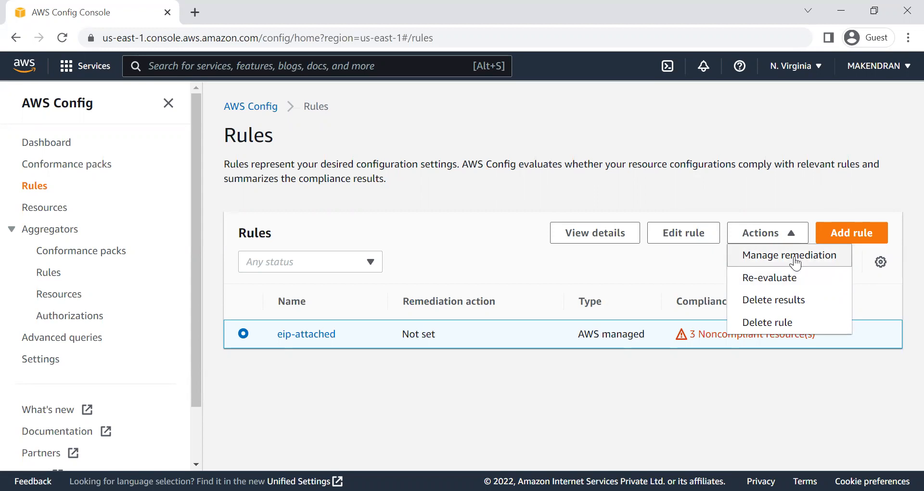
pyautogui.click(794, 262)
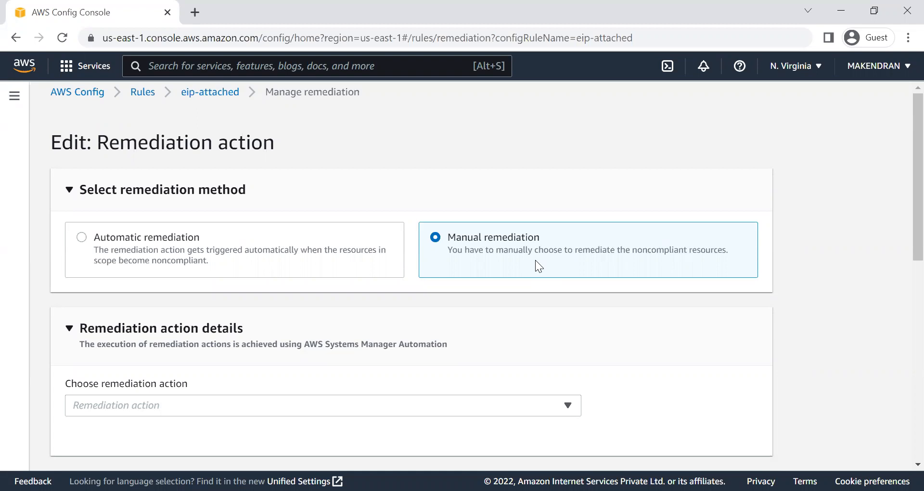
pyautogui.click(81, 236)
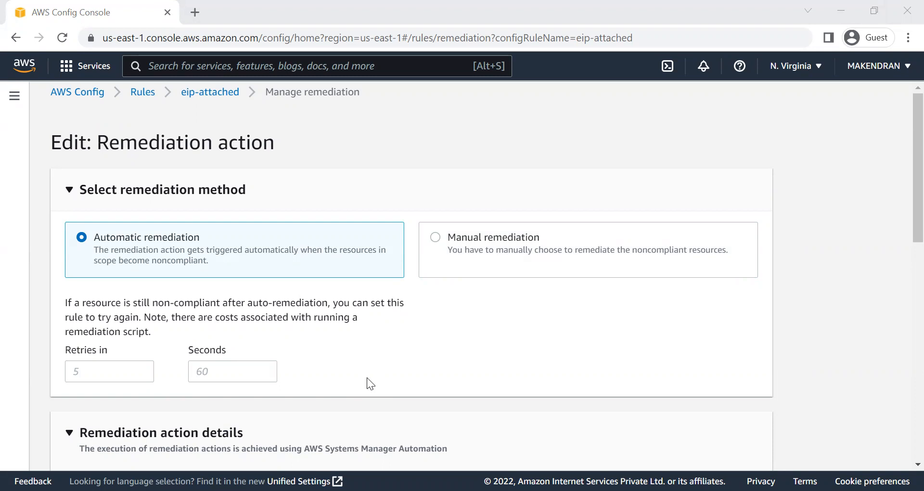
pyautogui.scroll(-5, 233, 385)
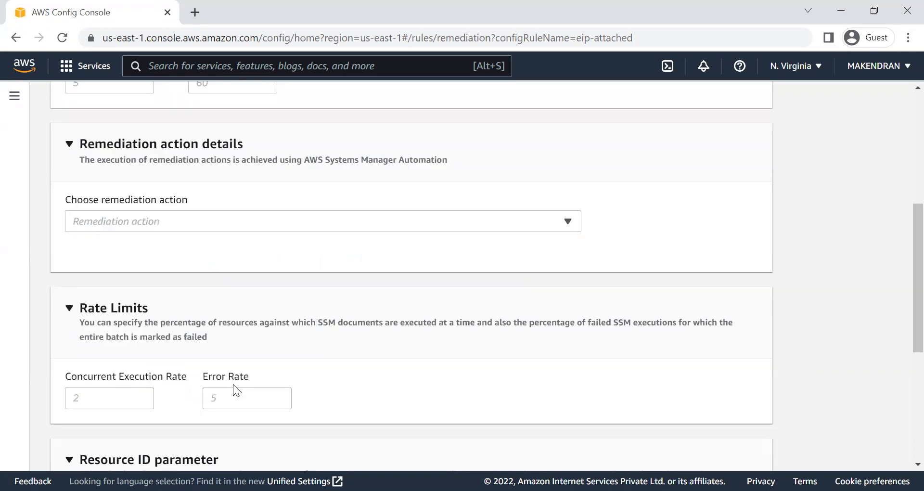
pyautogui.click(199, 221)
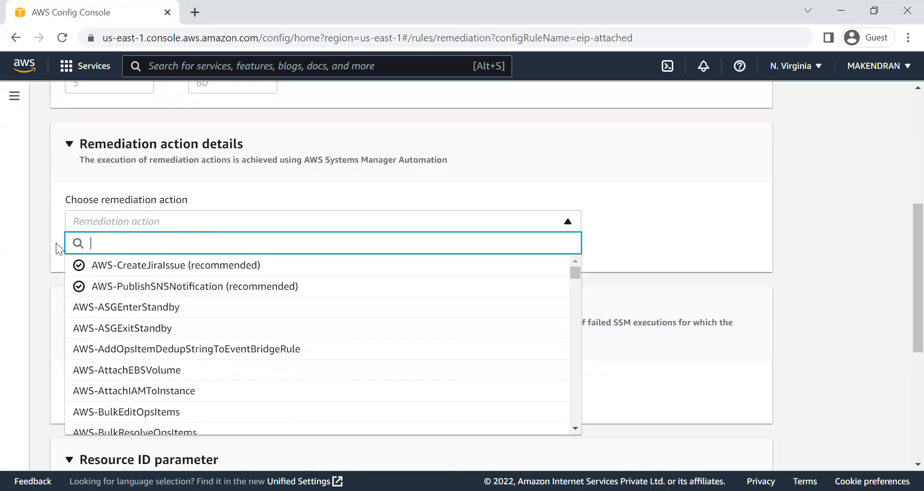
pyautogui.click(16, 294)
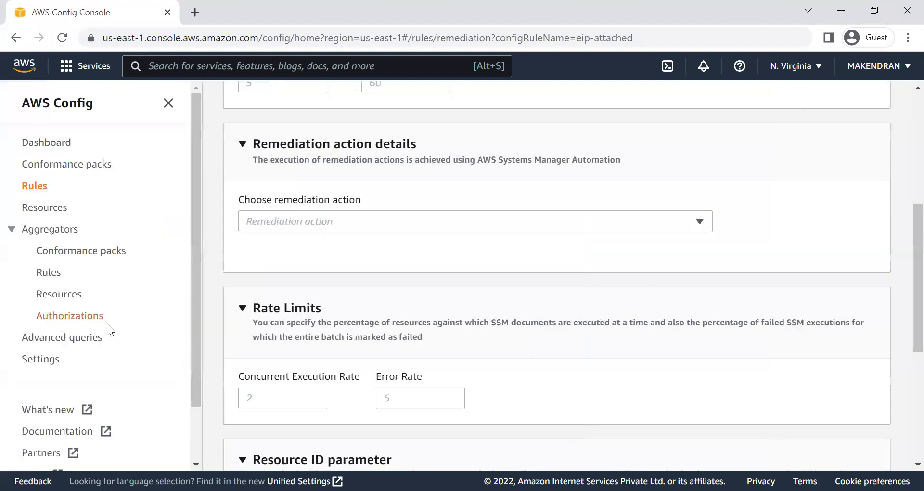
pyautogui.scroll(5, 443, 315)
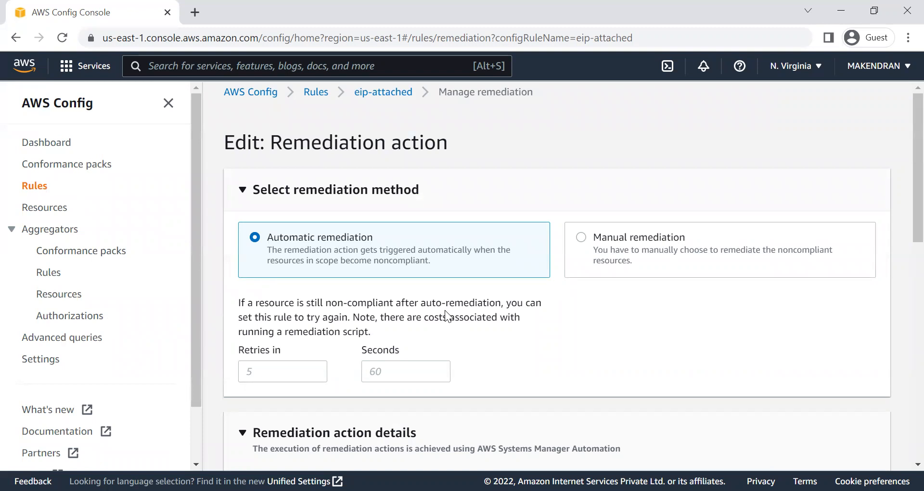
# Step: Select manual remediation for the rule and choose AWS-ReleaseElasticIP as the remediation action
pyautogui.click(581, 237)
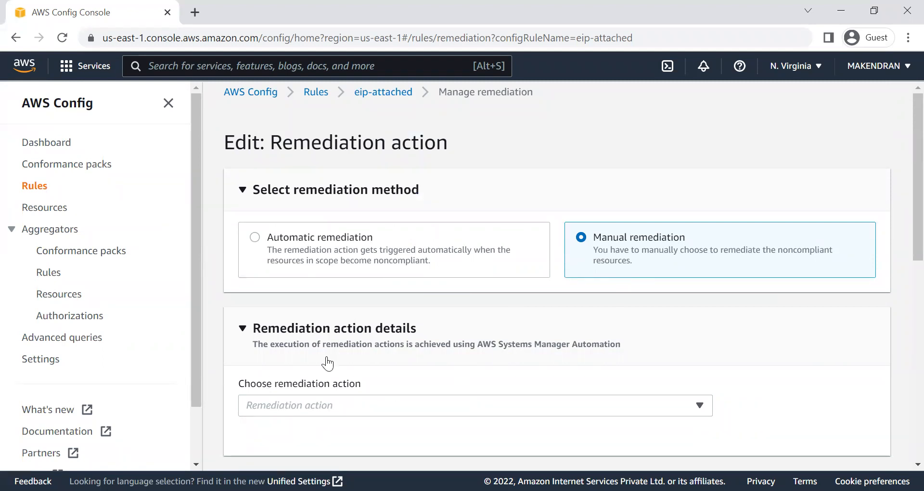
pyautogui.scroll(-3, 439, 358)
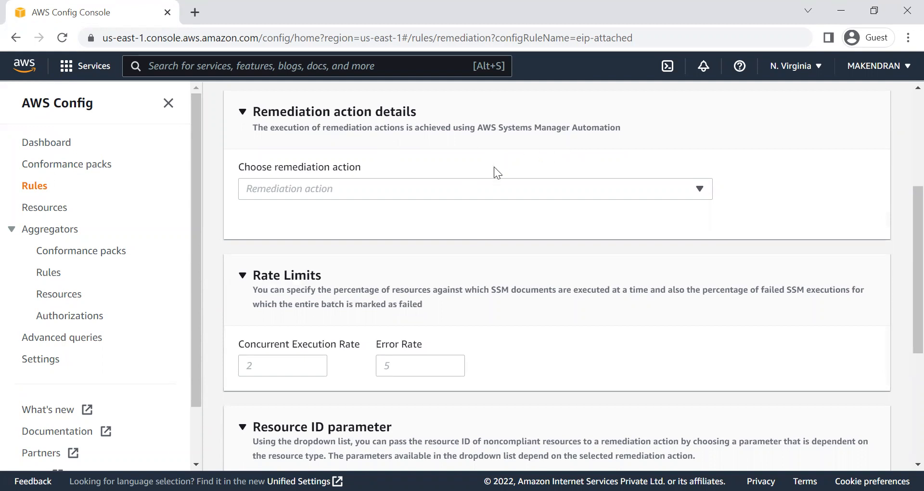
pyautogui.scroll(4, 506, 266)
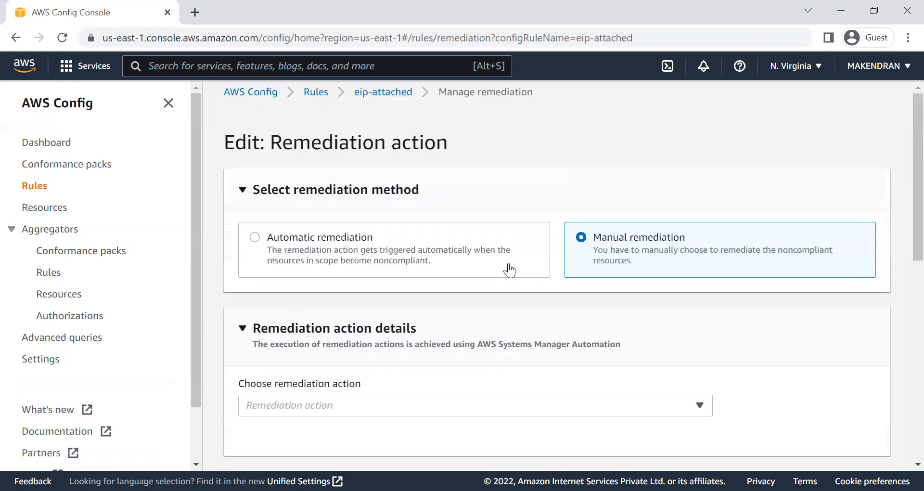
pyautogui.scroll(-2, 508, 263)
pyautogui.click(419, 261)
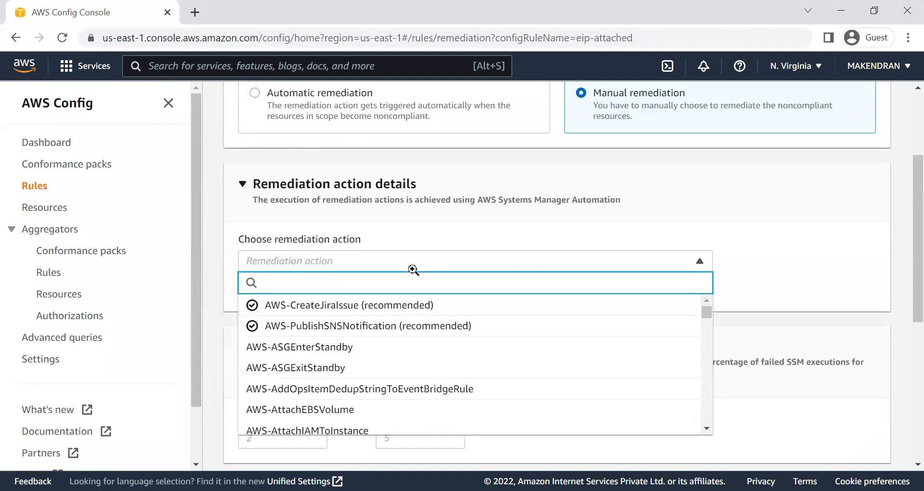
pyautogui.click(297, 264)
pyautogui.click(302, 258)
pyautogui.write('AWS-Rel')
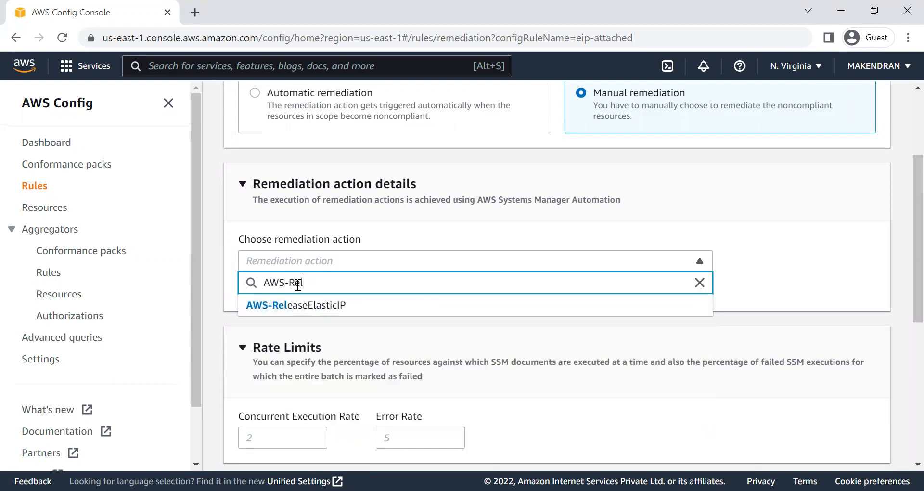
pyautogui.click(306, 308)
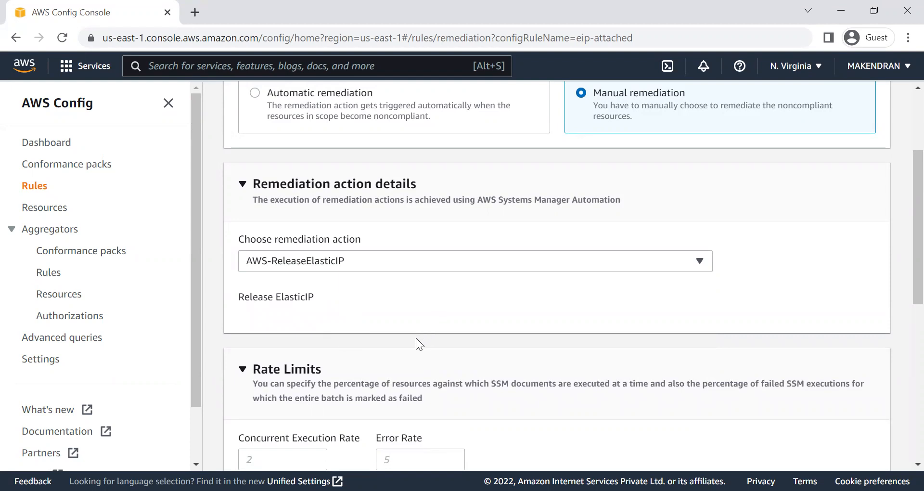
# Step: Set the resource ID parameter to AllocationId and save the remediation changes
pyautogui.scroll(-6, 416, 343)
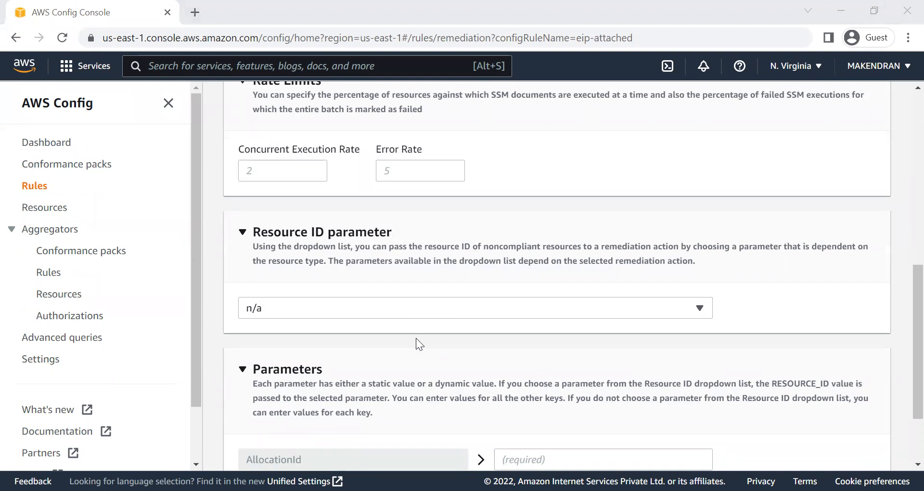
pyautogui.click(342, 308)
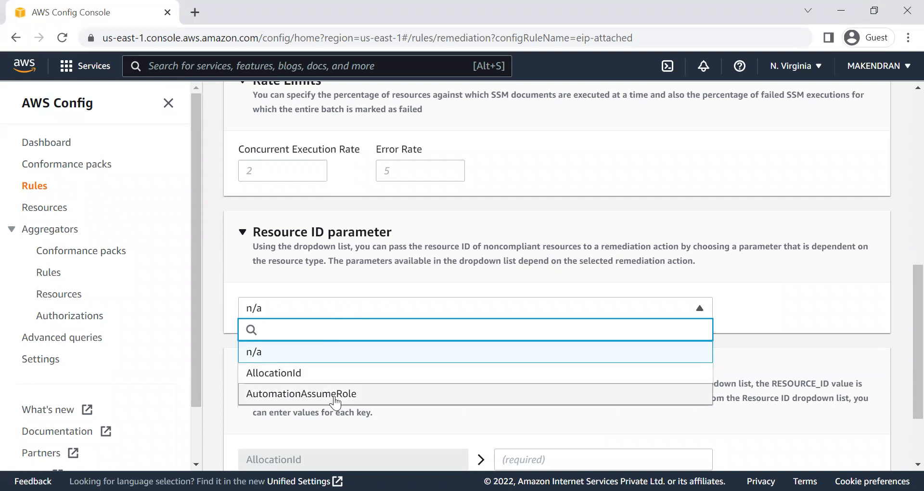
pyautogui.click(294, 374)
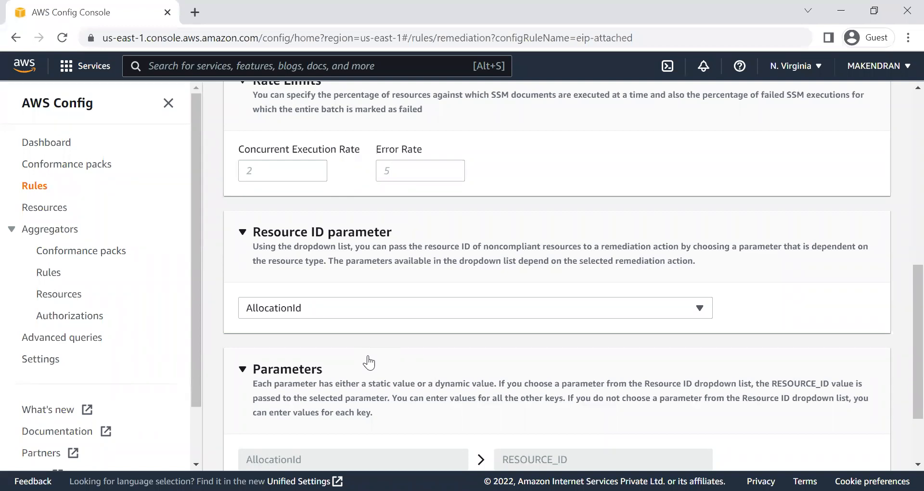
pyautogui.scroll(-2, 369, 362)
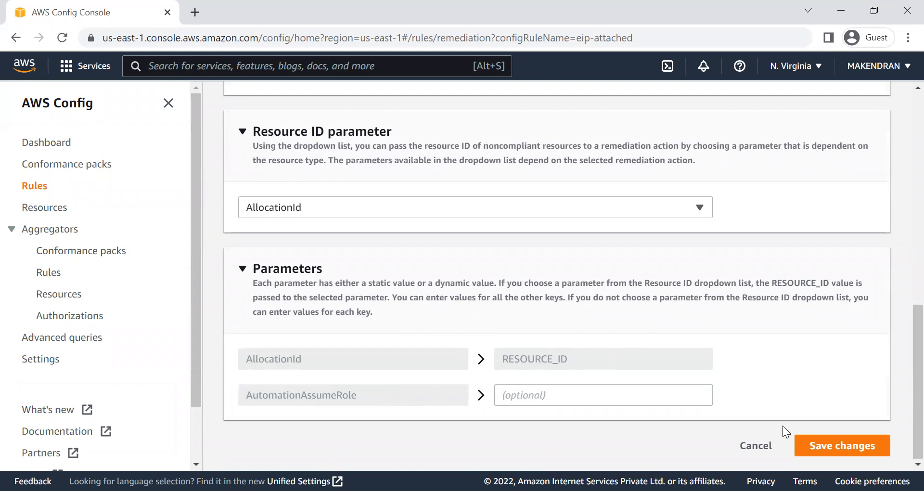
pyautogui.click(842, 447)
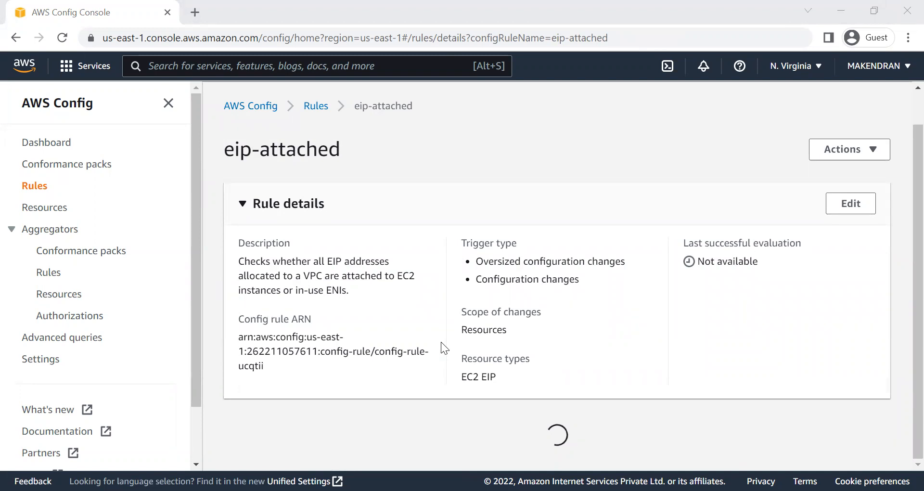
# Step: Select the noncompliant resource eipalloc-06408ce246b8d6fbb, and open the EC2 Elastic IP addresses list in a duplicate browser tab
pyautogui.scroll(-5, 434, 365)
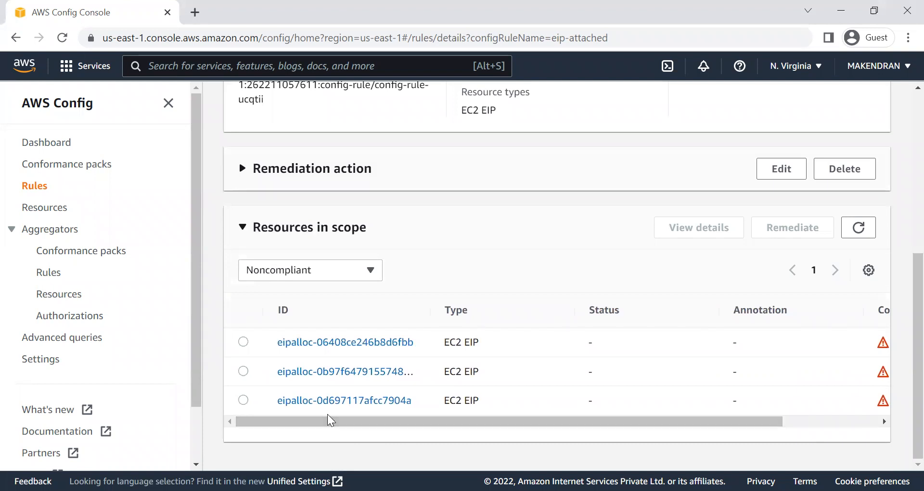
pyautogui.click(243, 342)
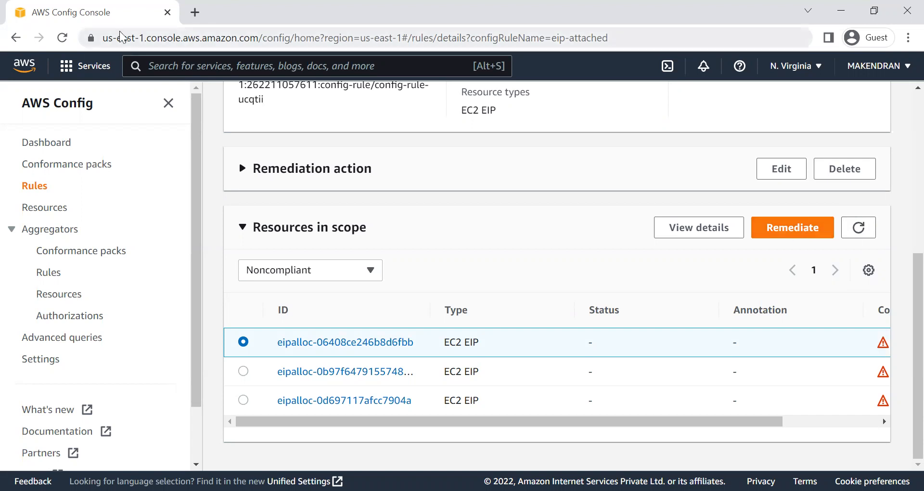
pyautogui.rightClick(73, 13)
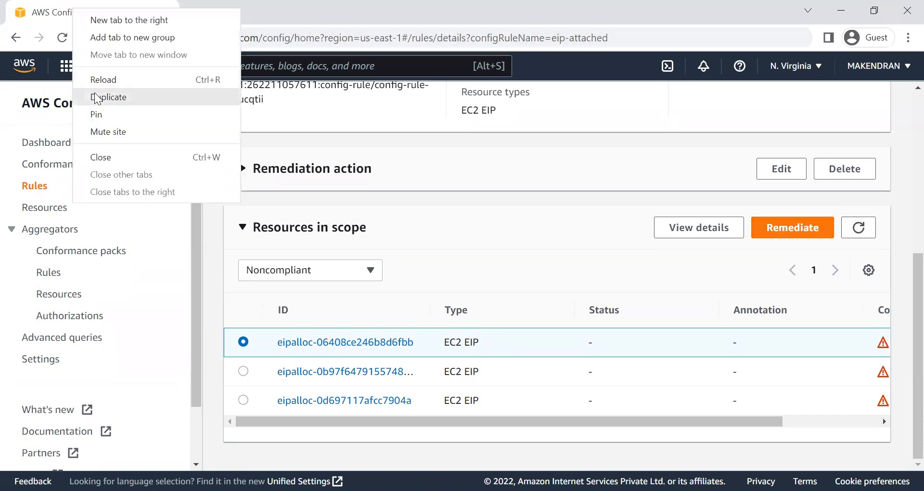
pyautogui.click(102, 97)
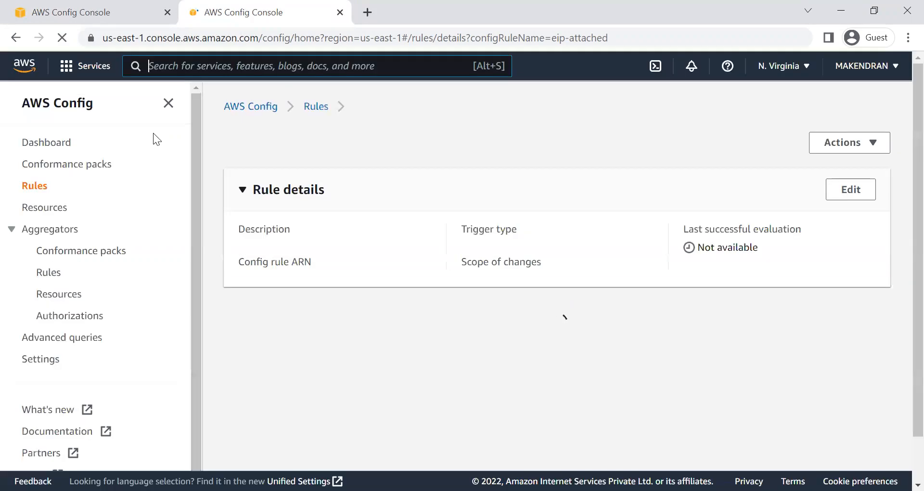
pyautogui.write('ec2')
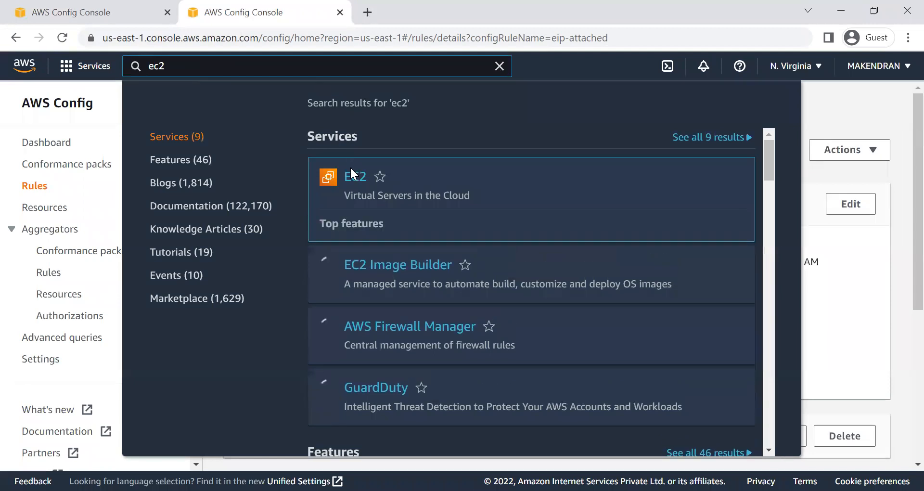
pyautogui.click(351, 173)
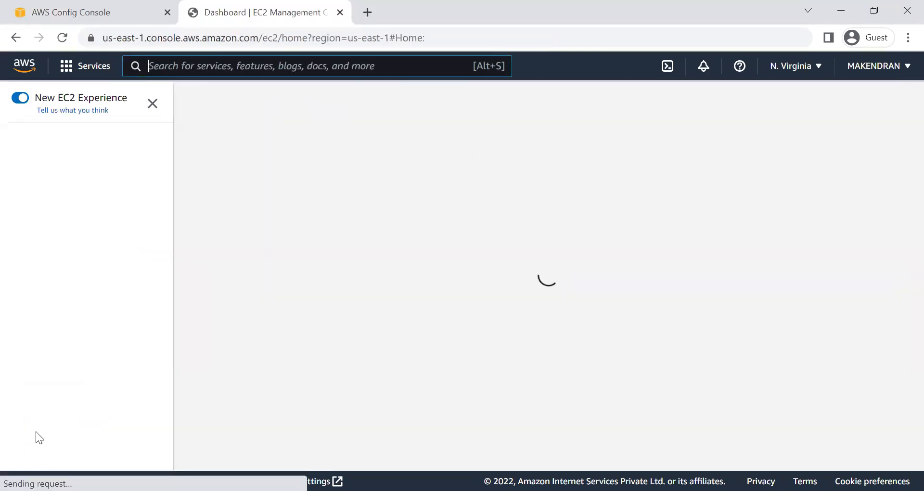
pyautogui.scroll(-5, 61, 391)
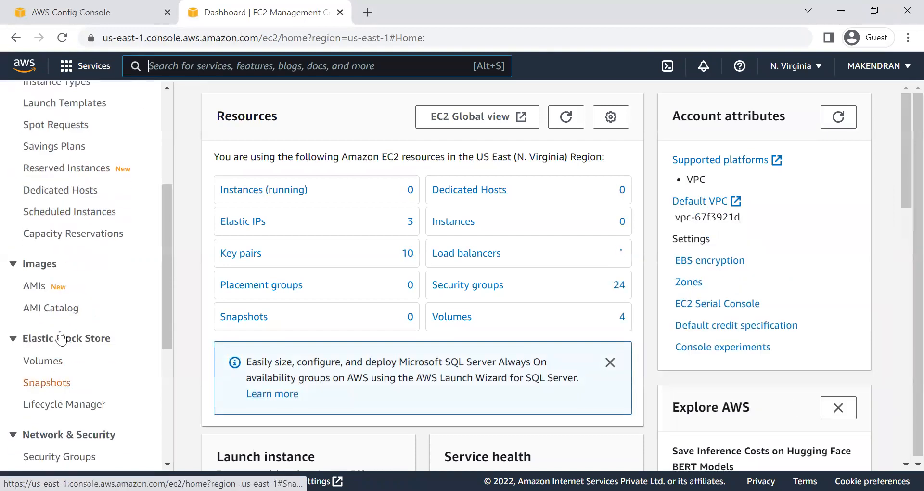
pyautogui.scroll(-4, 52, 385)
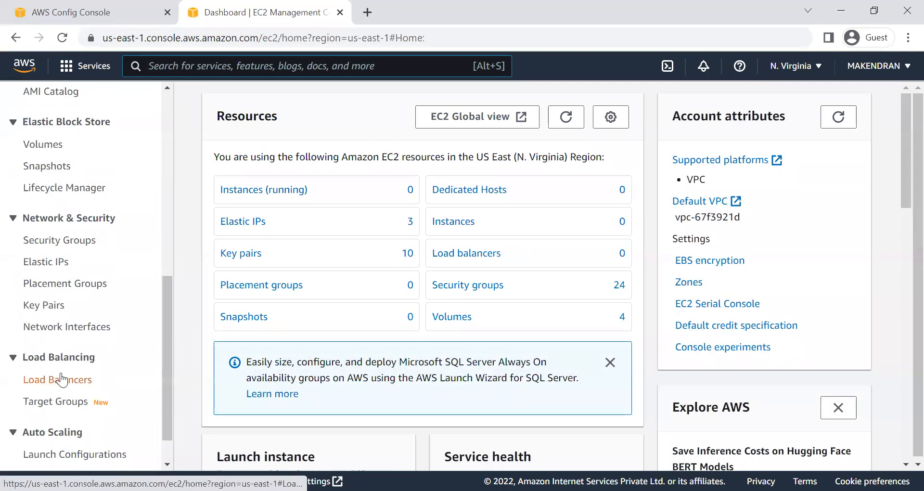
pyautogui.click(59, 261)
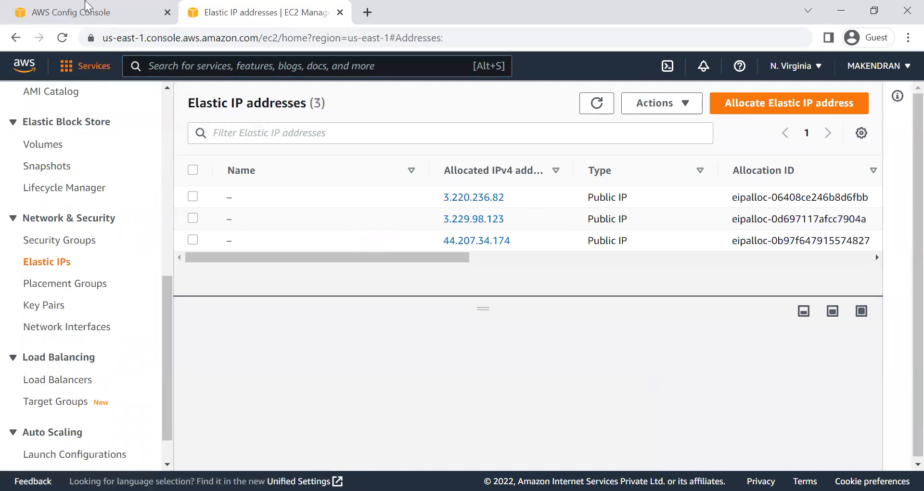
# Step: Compare the resource selected in AWS Config with the EC2 list and select the Elastic IP with allocation ID eipalloc-06408ce246b8d6fbb
pyautogui.click(82, 6)
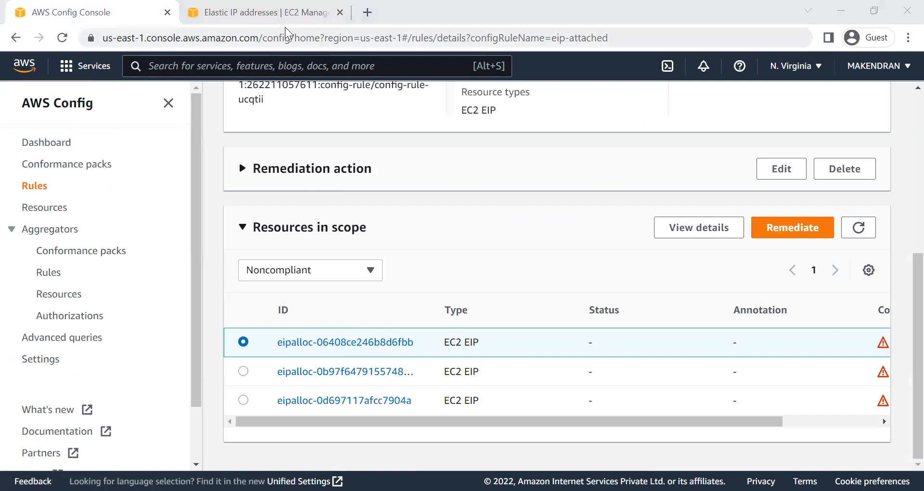
pyautogui.hotkey('ctrl', 'Tab')
pyautogui.click(193, 196)
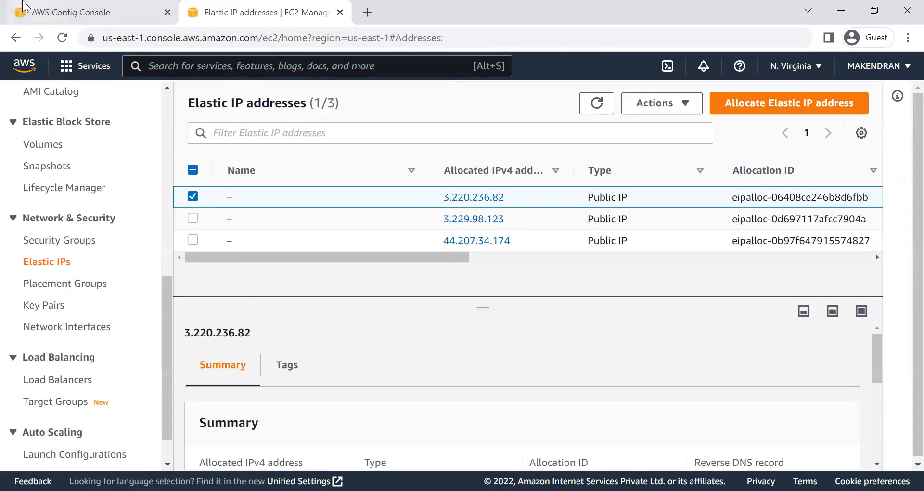
# Step: Switch back to AWS Config, remediate eipalloc-06408ce246b8d6fbb, and check its action status
pyautogui.hotkey('ctrl', 'Tab')
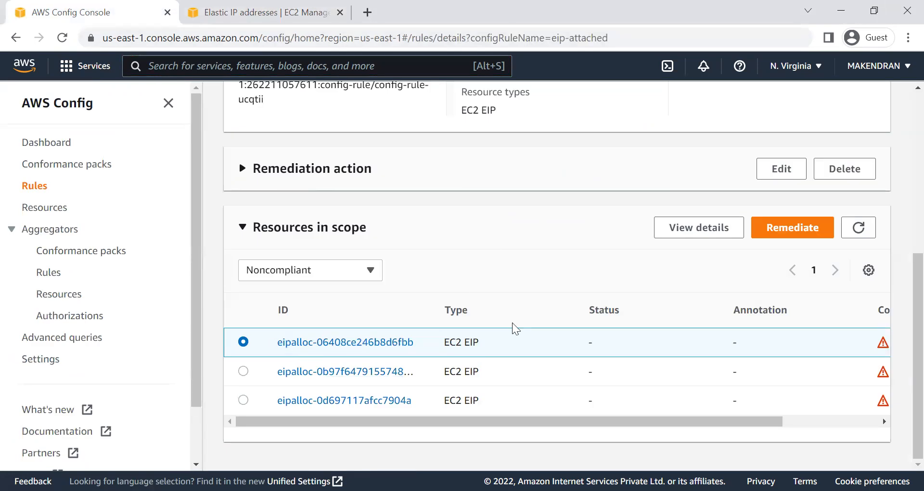
pyautogui.click(773, 234)
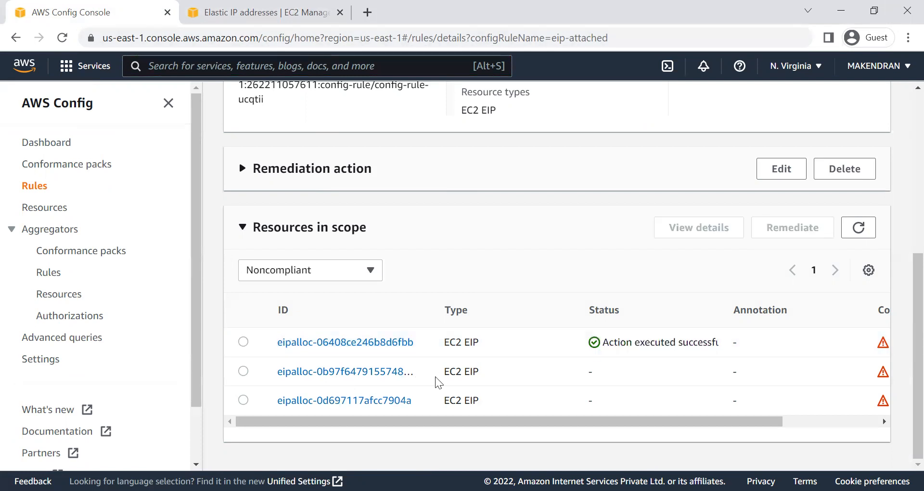
pyautogui.click(243, 343)
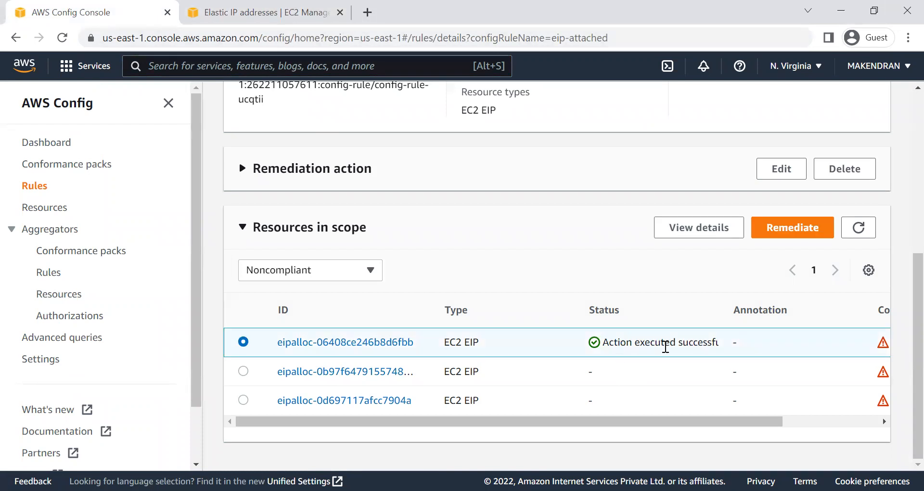
pyautogui.moveTo(721, 309); pyautogui.dragTo(790, 309)
# Step: Switch to the EC2 Elastic IP addresses list and refresh it to check the release
pyautogui.hotkey('ctrl', 'Tab')
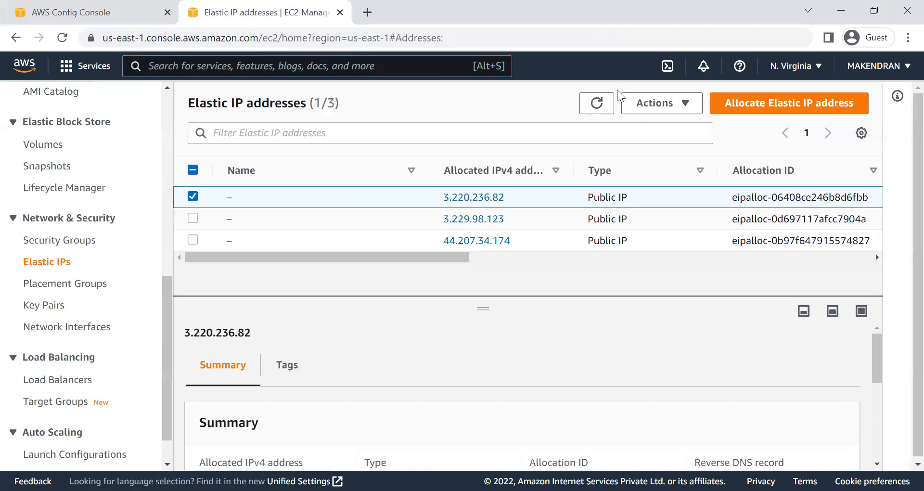
pyautogui.click(597, 104)
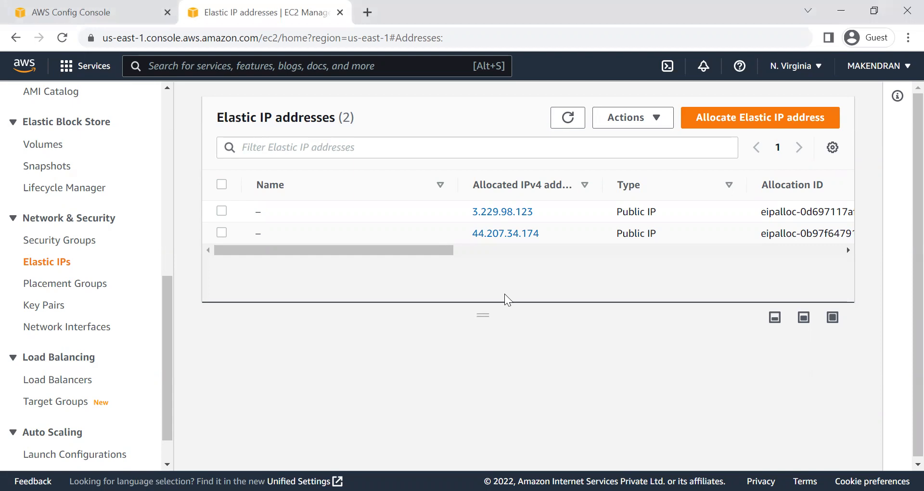
# Step: Search the AWS services for "aws system", open Systems Manager, and review its Automation executions list
pyautogui.click(340, 66)
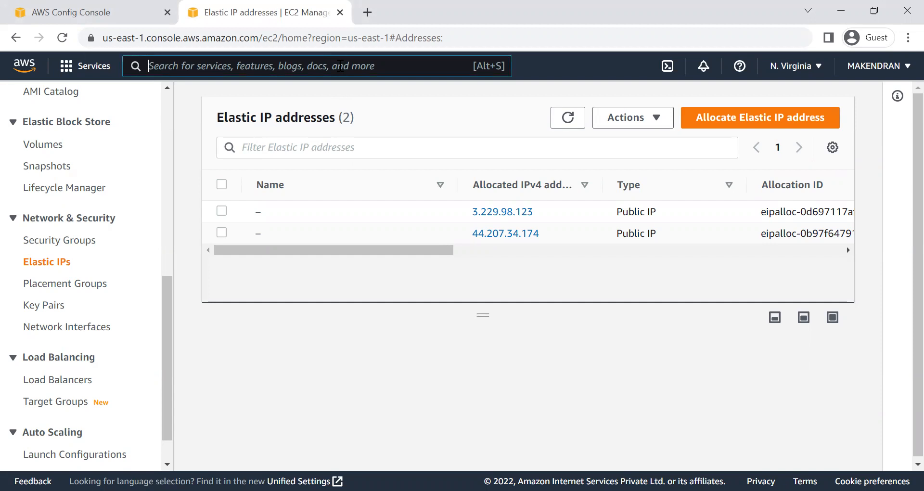
pyautogui.write('aws system')
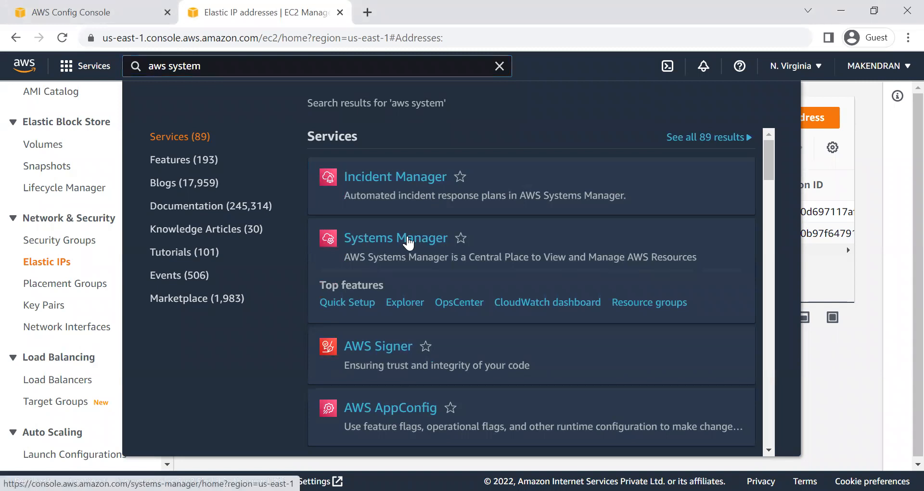
pyautogui.click(408, 243)
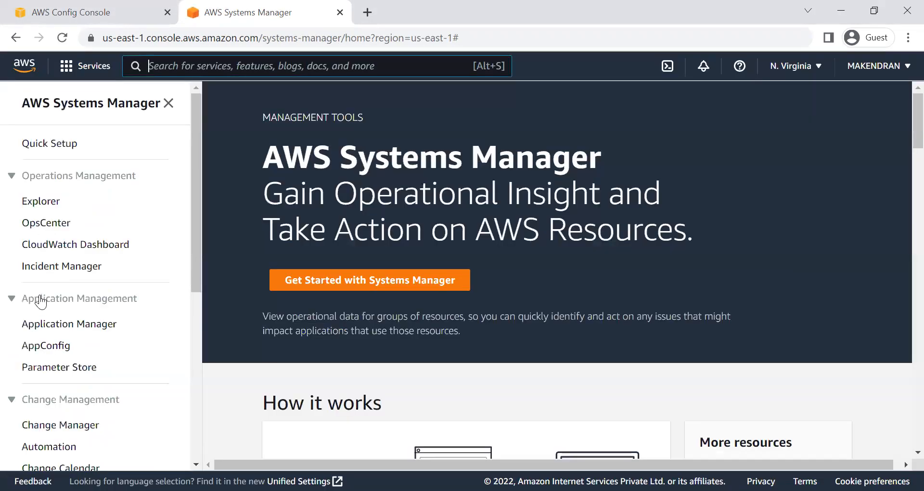
pyautogui.scroll(-4, 72, 337)
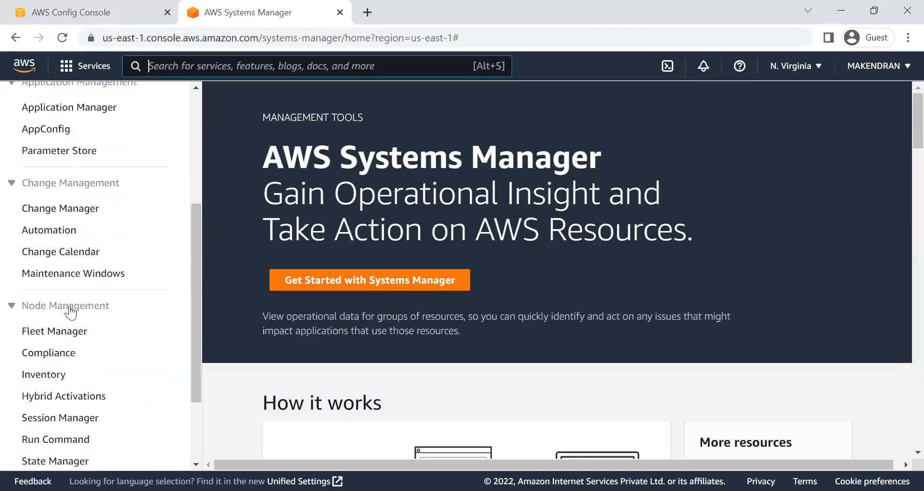
pyautogui.click(47, 231)
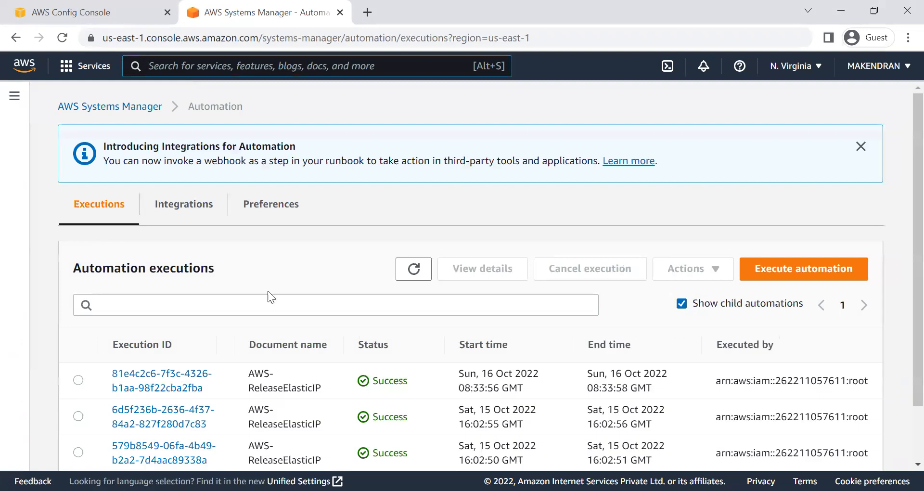
pyautogui.scroll(-2, 264, 320)
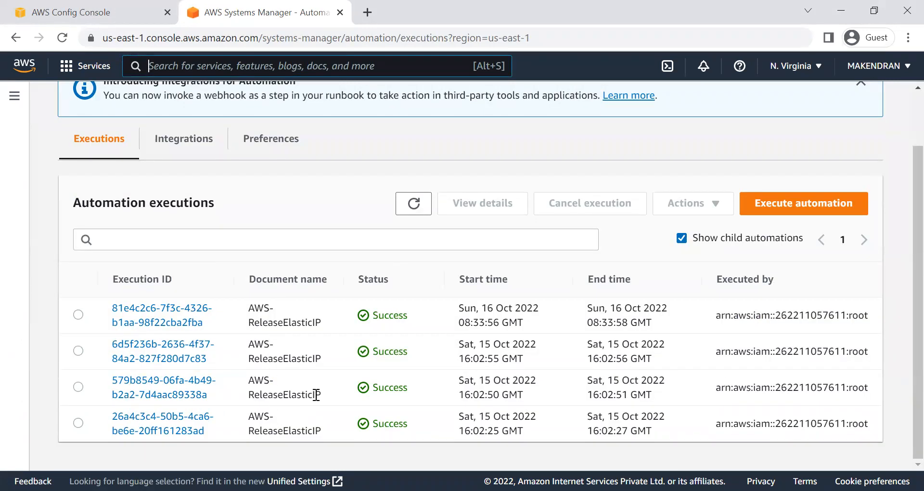
# Step: Open the most recent AWS-ReleaseElasticIP execution and expand its execution description and outputs
pyautogui.moveTo(655, 311); pyautogui.dragTo(6, 320)
pyautogui.click(5, 320)
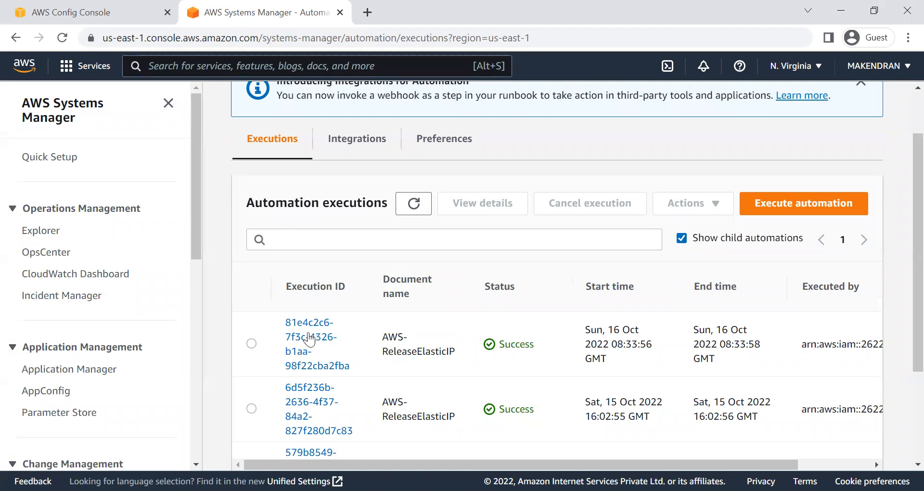
pyautogui.click(308, 333)
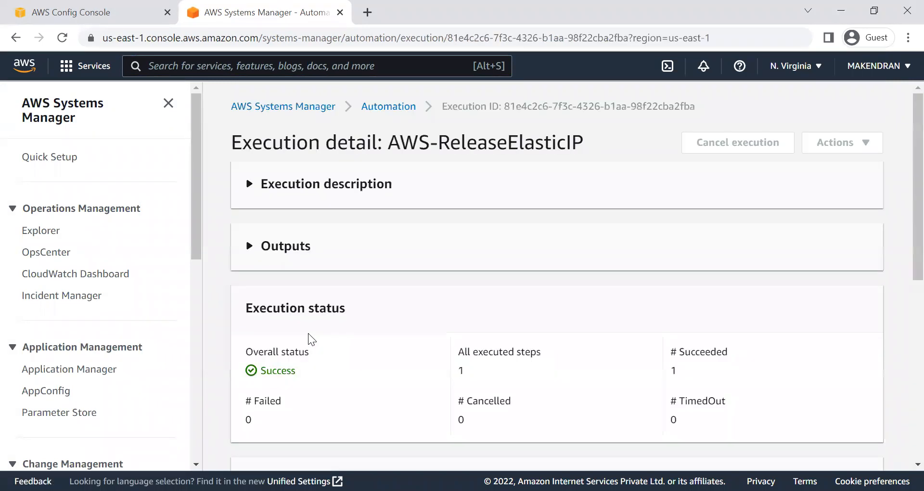
pyautogui.click(328, 198)
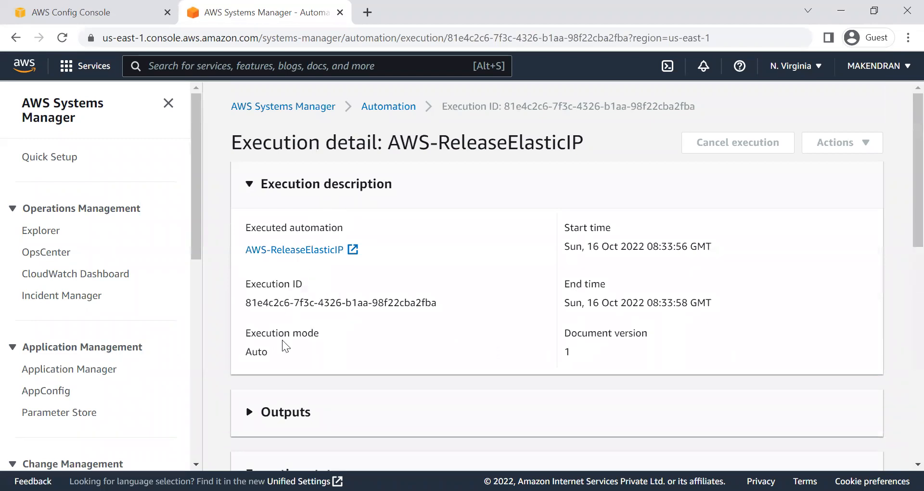
pyautogui.click(298, 413)
pyautogui.scroll(-6, 396, 388)
pyautogui.scroll(6, 396, 388)
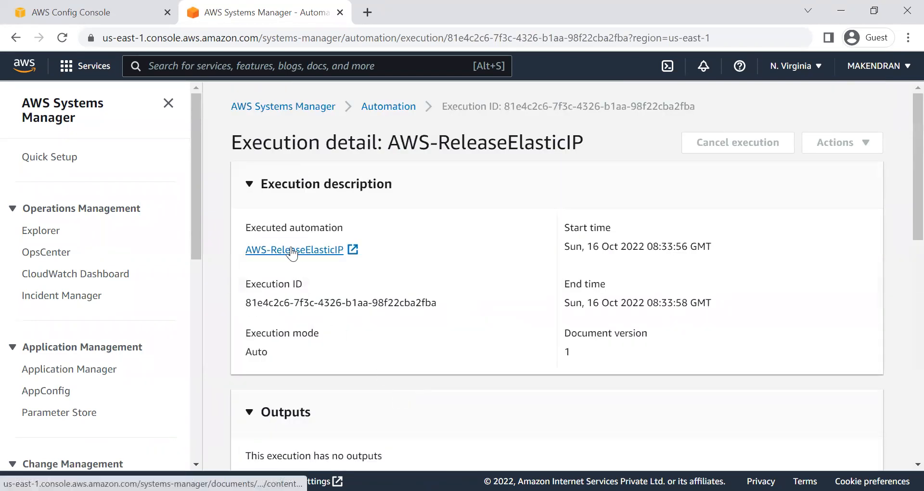
# Step: Open the AWS-ReleaseElasticIP document from the execution description and examine the mainSteps section of its content
pyautogui.click(317, 249)
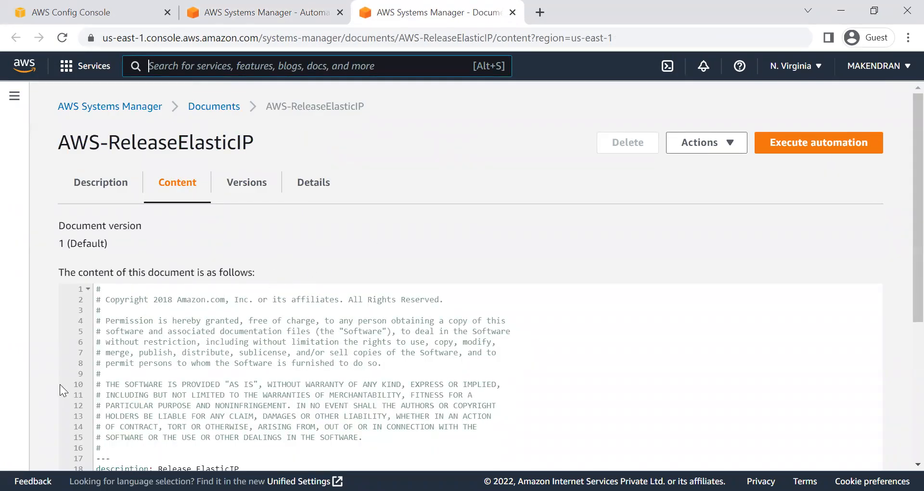
pyautogui.scroll(-5, 62, 382)
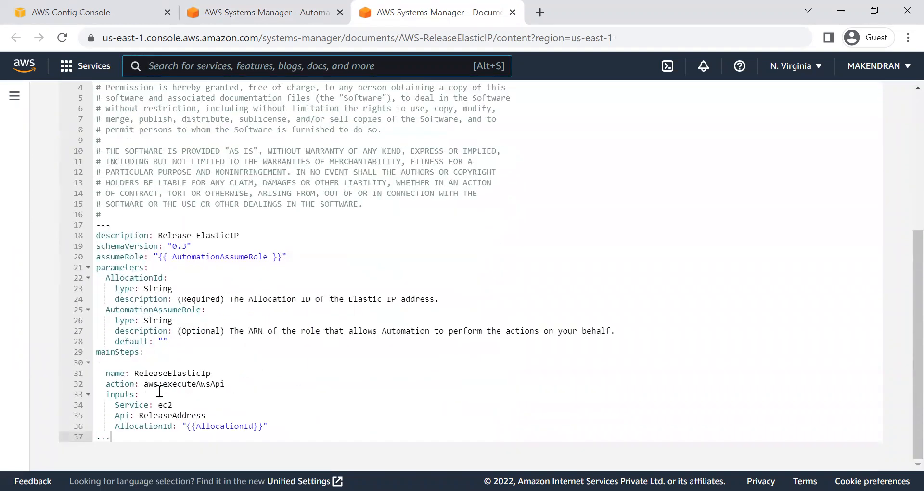
pyautogui.moveTo(163, 373); pyautogui.dragTo(349, 419)
pyautogui.click(376, 429)
pyautogui.click(214, 415)
pyautogui.moveTo(172, 415); pyautogui.dragTo(97, 353)
pyautogui.click(275, 419)
pyautogui.click(231, 394)
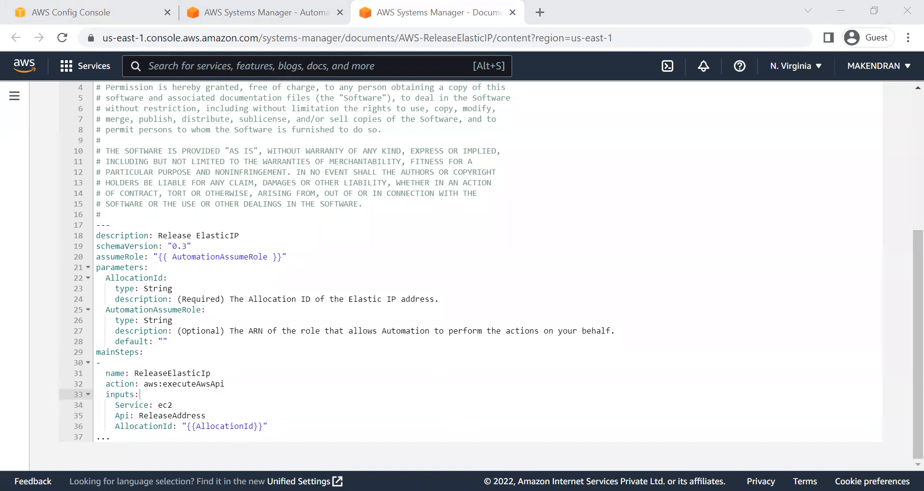
pyautogui.click(79, 13)
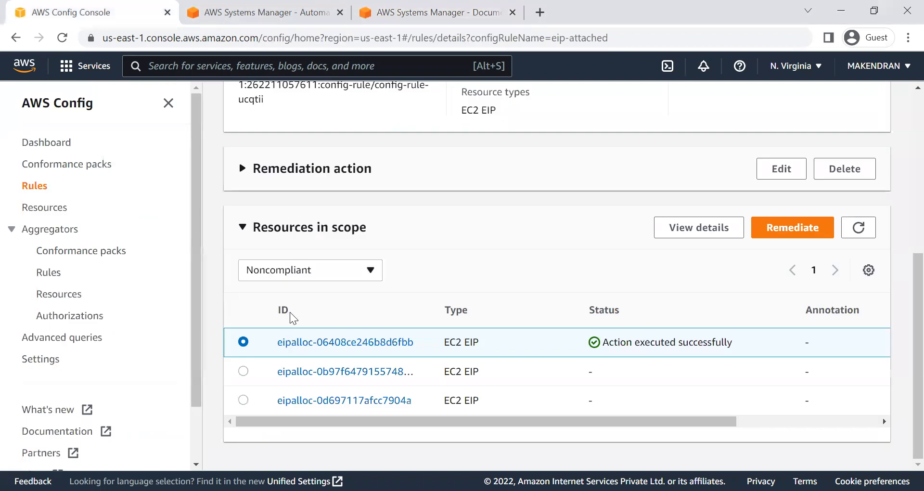
pyautogui.click(243, 371)
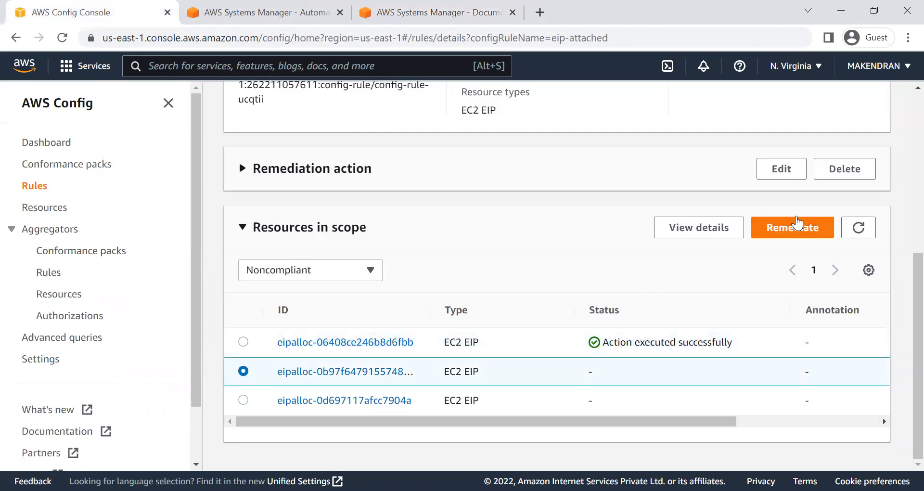
pyautogui.click(795, 231)
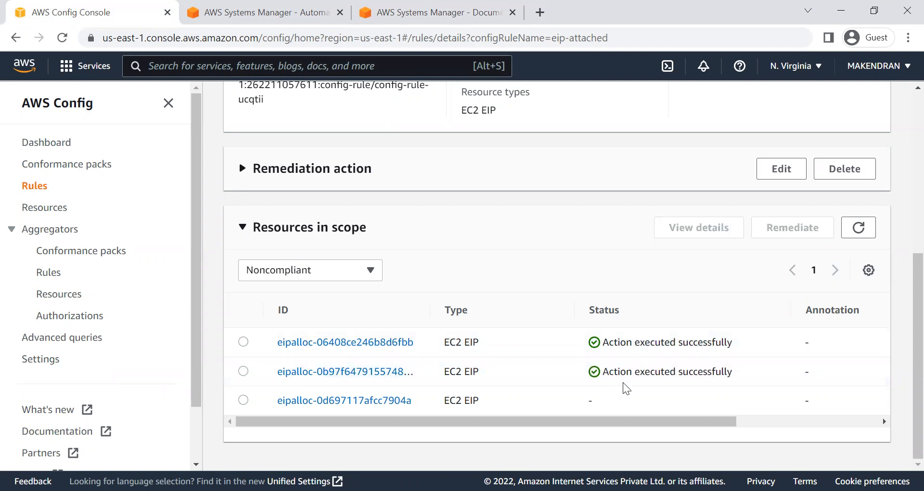
pyautogui.click(243, 400)
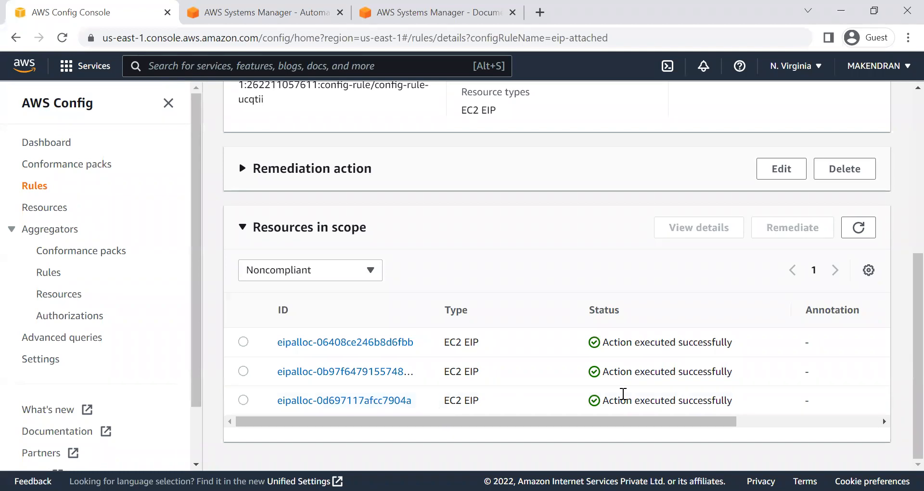
# Step: Go back to the Automation executions list in Systems Manager and check the status of the new remediation runs
pyautogui.click(265, 25)
pyautogui.click(389, 106)
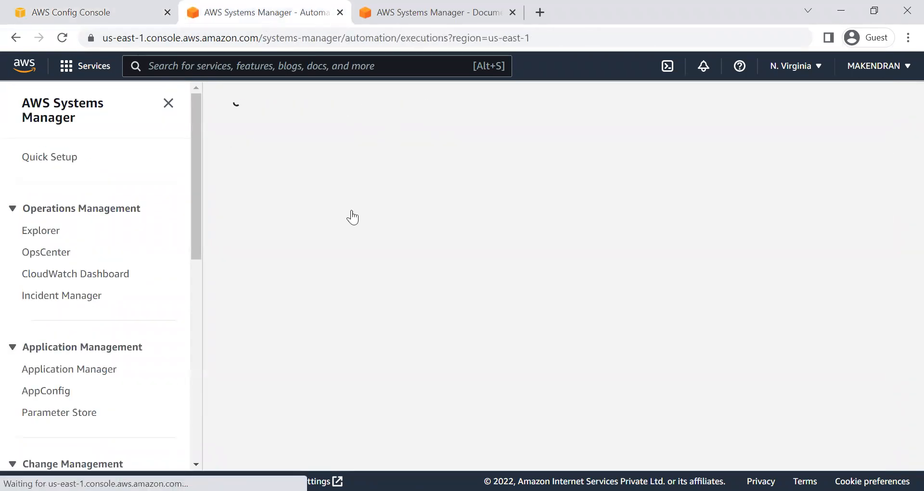
pyautogui.scroll(-3, 474, 352)
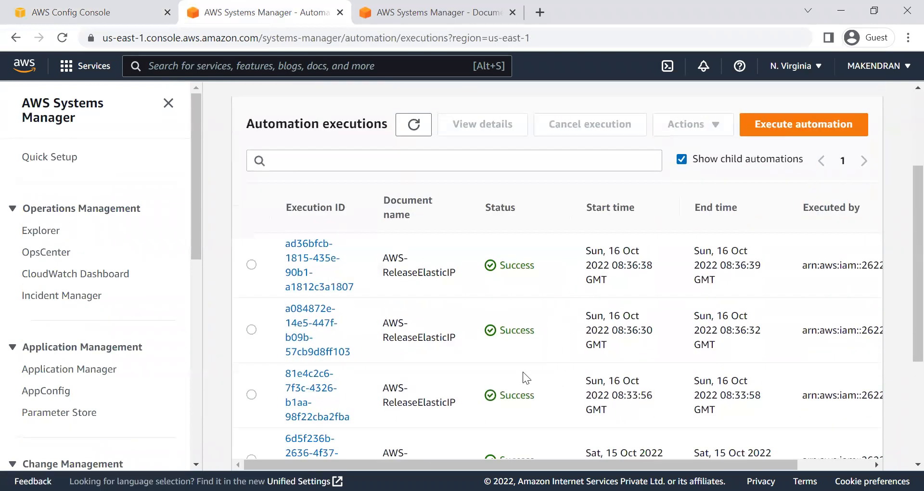
# Step: Search the AWS services for "ec2" and open the Elastic IP addresses list from the EC2 dashboard
pyautogui.click(246, 63)
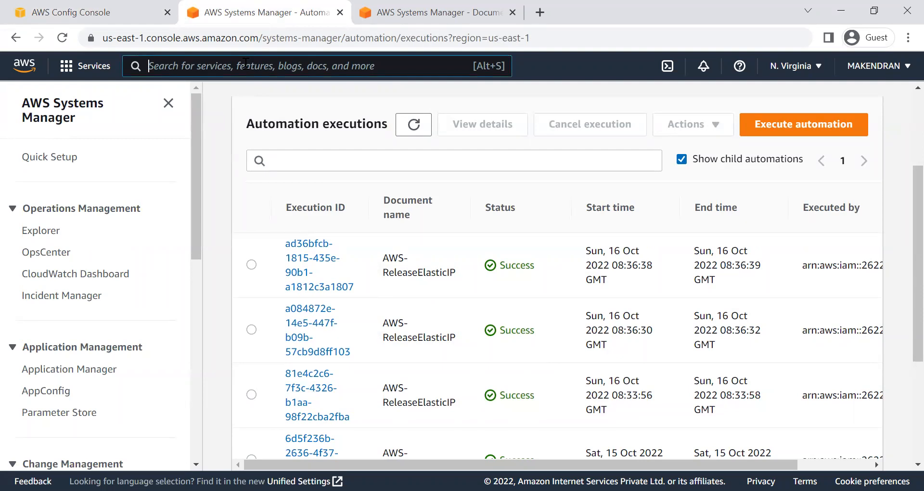
pyautogui.write('ec2')
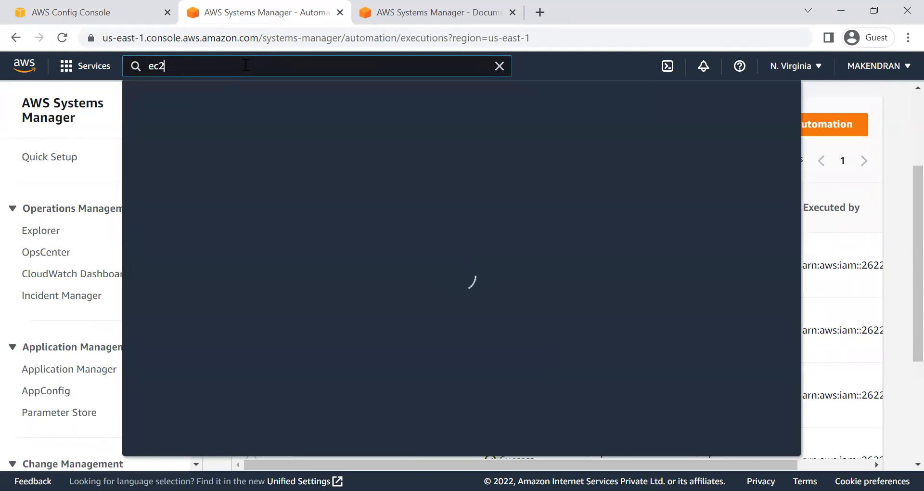
pyautogui.click(358, 178)
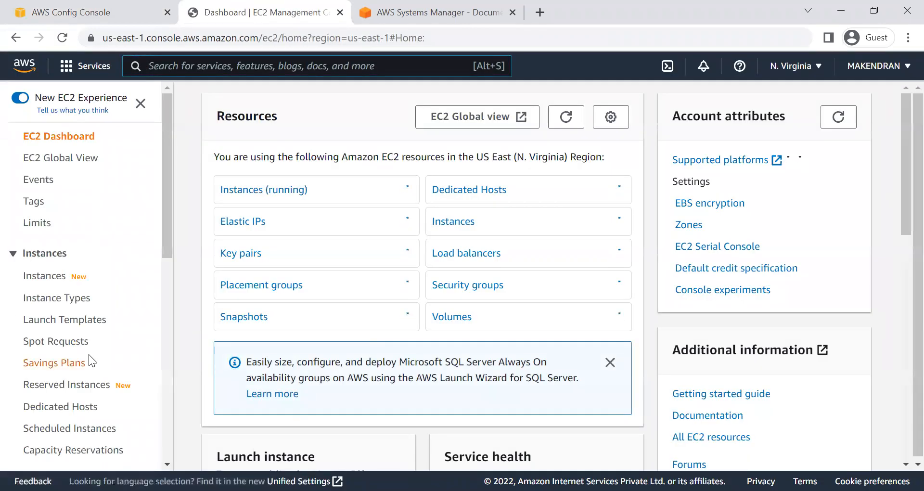
pyautogui.click(248, 223)
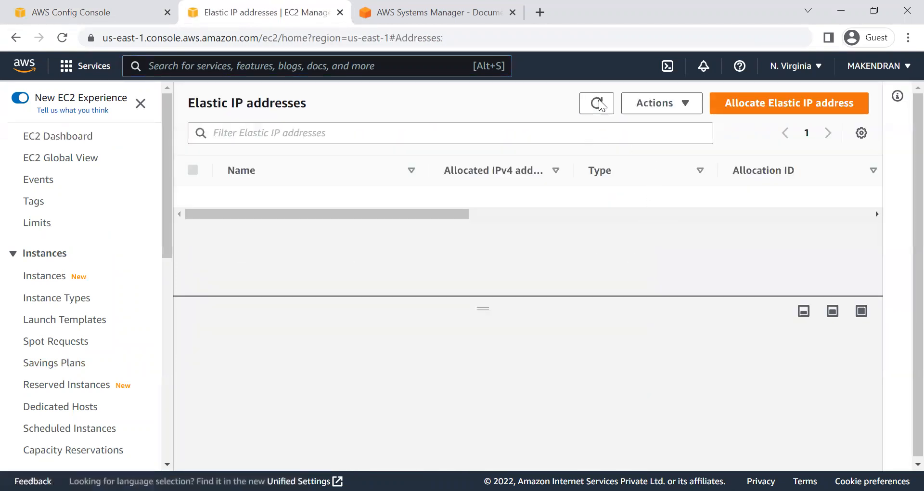
# Step: Switch back to AWS Config and check the eip-attached compliance in the Rules list and the dashboard's compliance status
pyautogui.click(118, 14)
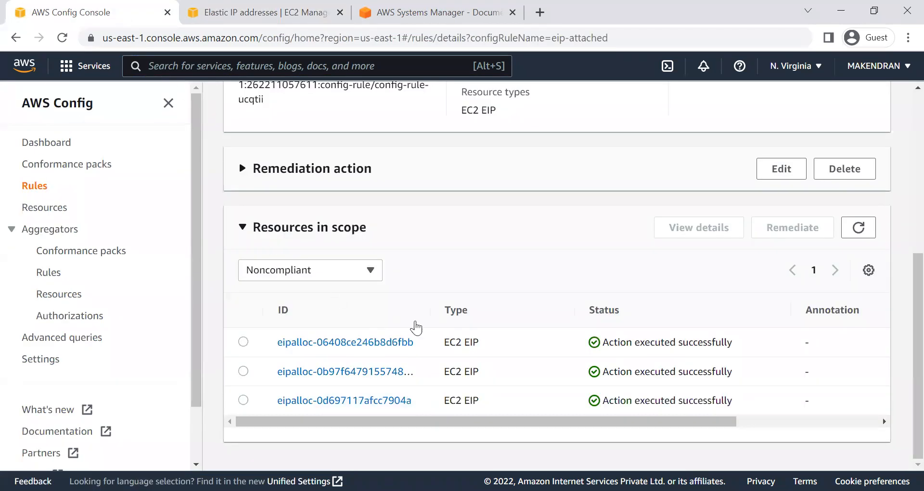
pyautogui.click(319, 131)
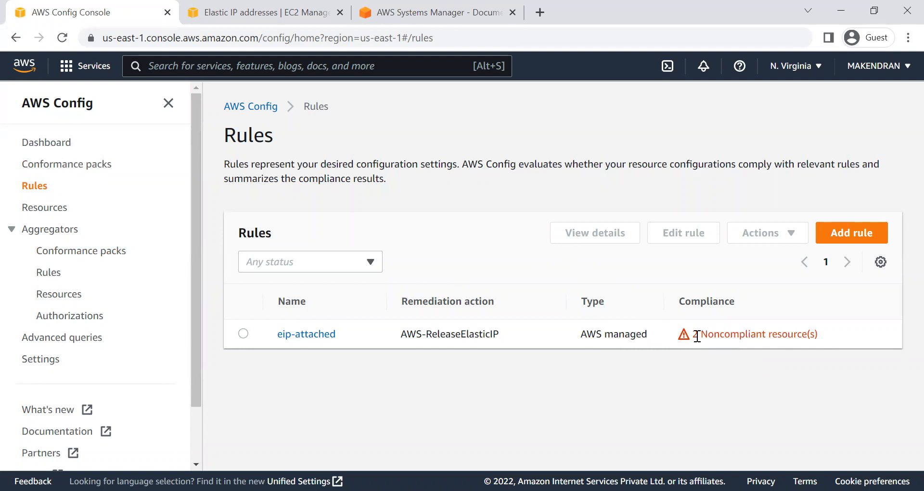
pyautogui.moveTo(689, 336); pyautogui.dragTo(823, 337)
pyautogui.click(735, 379)
pyautogui.click(53, 143)
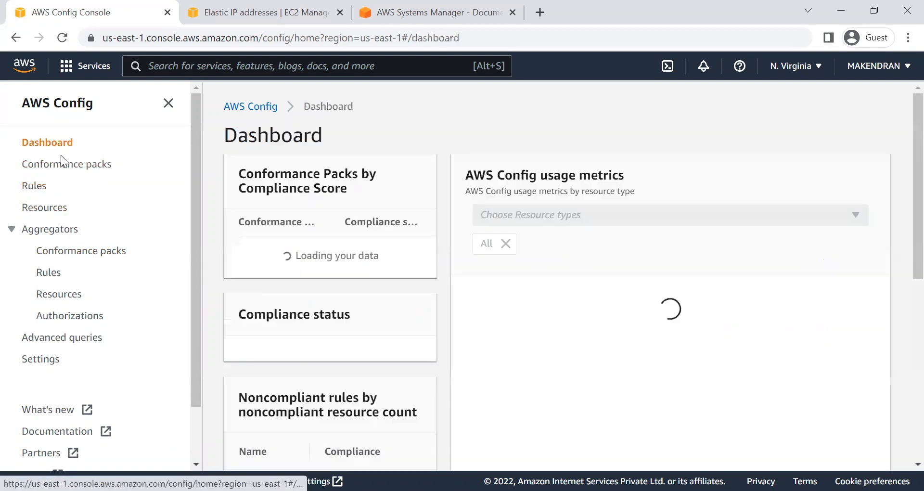
pyautogui.scroll(-1, 341, 372)
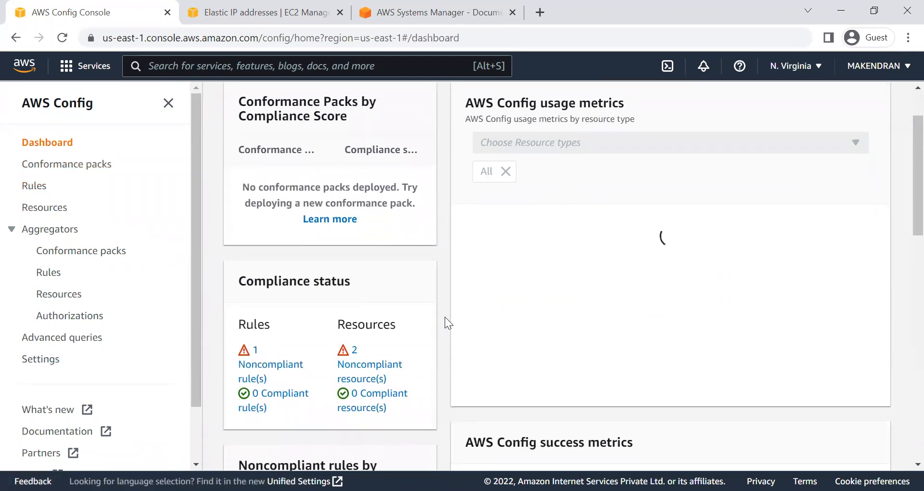
pyautogui.press('alt')
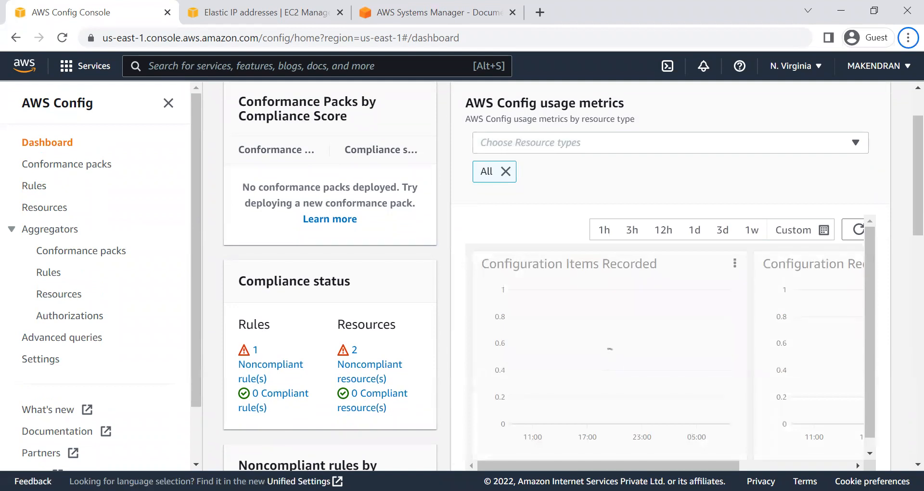
pyautogui.hotkey('alt', 'Tab')
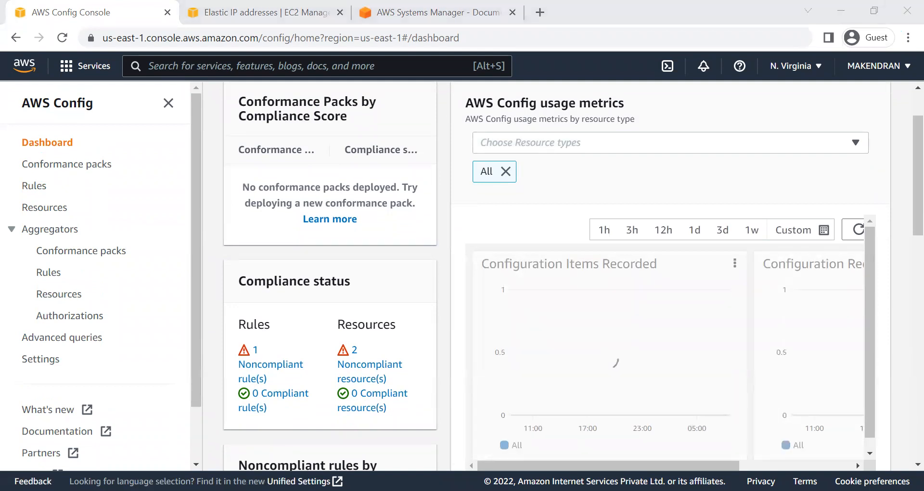